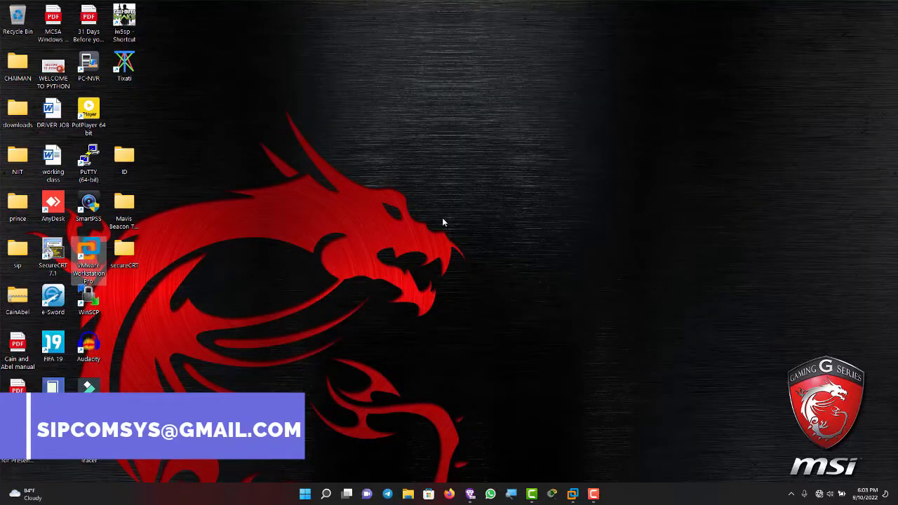
Step: Switch from the SRV22-01 virtual machine to the SRV22-02 tab
mouse_move(573, 494)
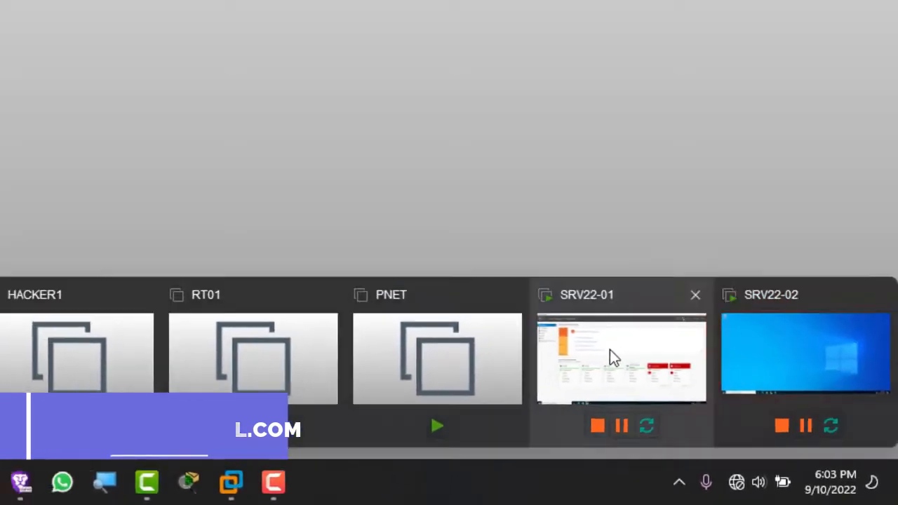
left_click(643, 353)
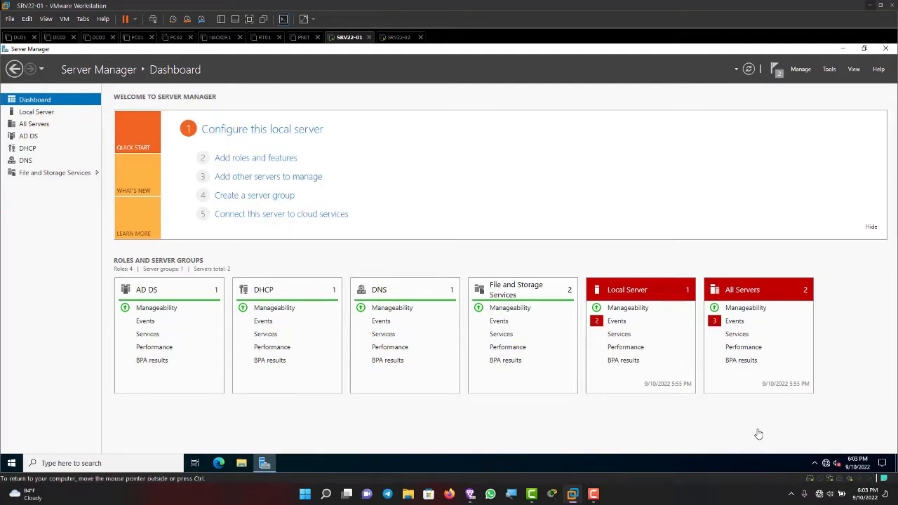
key("ctrl+alt")
key("ctrl+Tab")
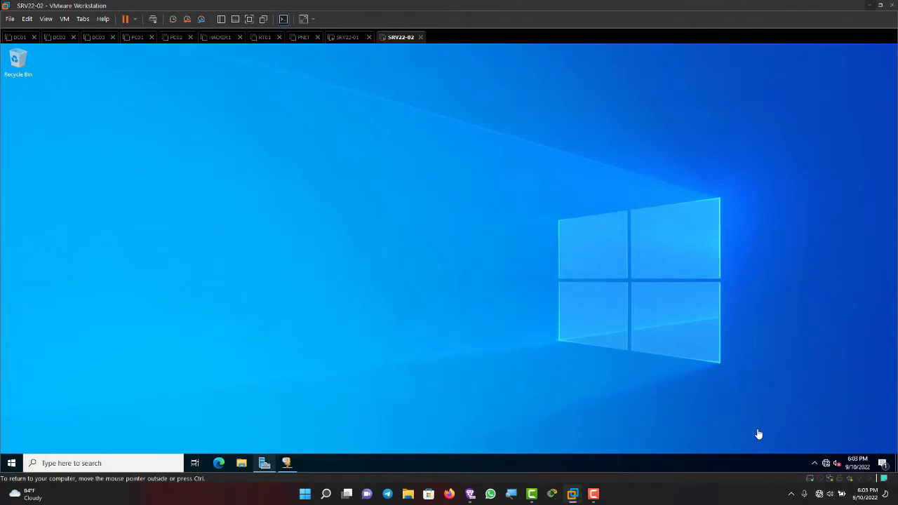
left_click(265, 463)
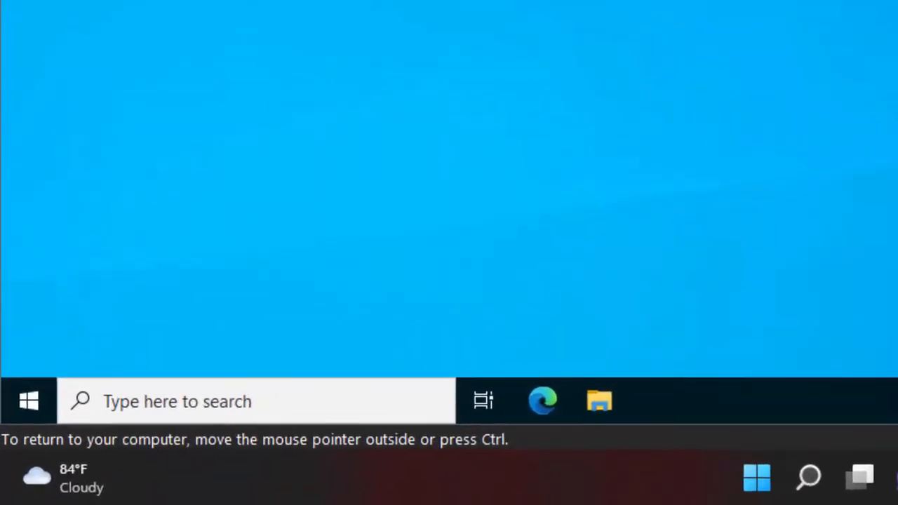
Step: Launch DHCP from Windows Administrative Tools, maximize it and widen the server tree pane
left_click(27, 407)
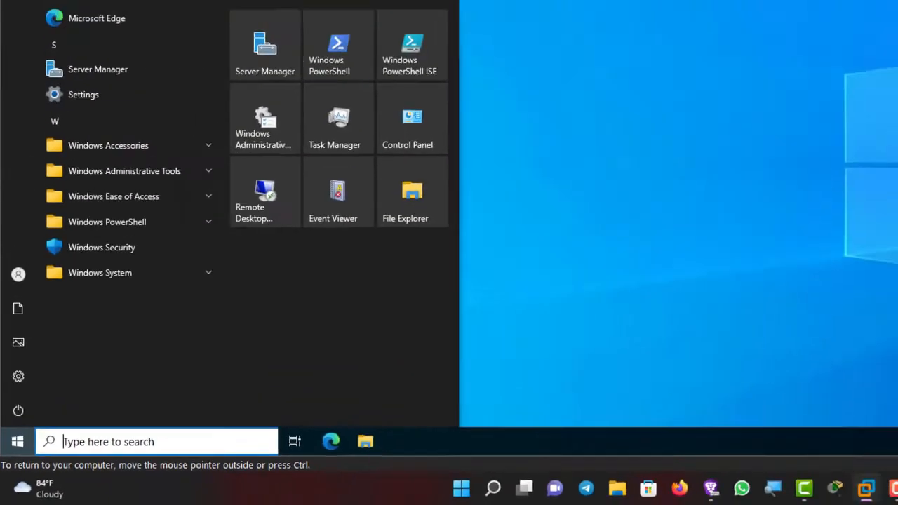
left_click(114, 197)
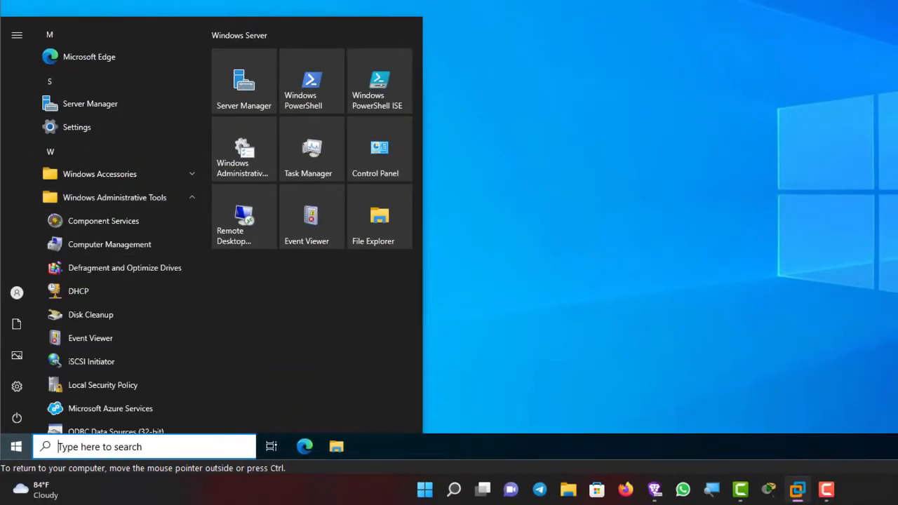
left_click(79, 291)
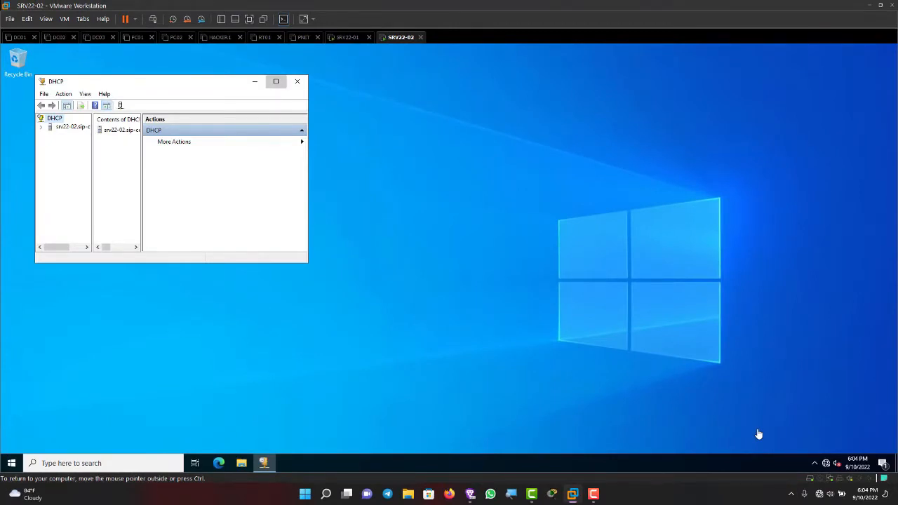
left_click(276, 82)
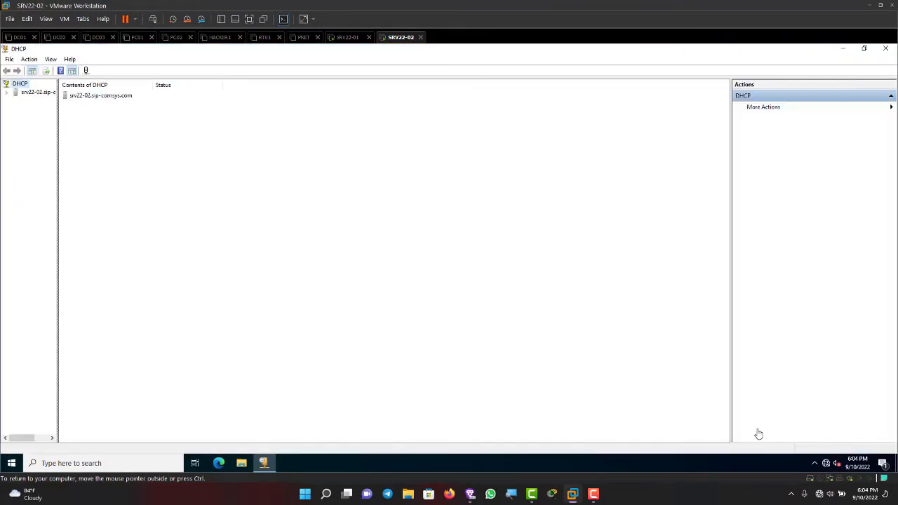
left_click_drag(58, 259, 180, 259)
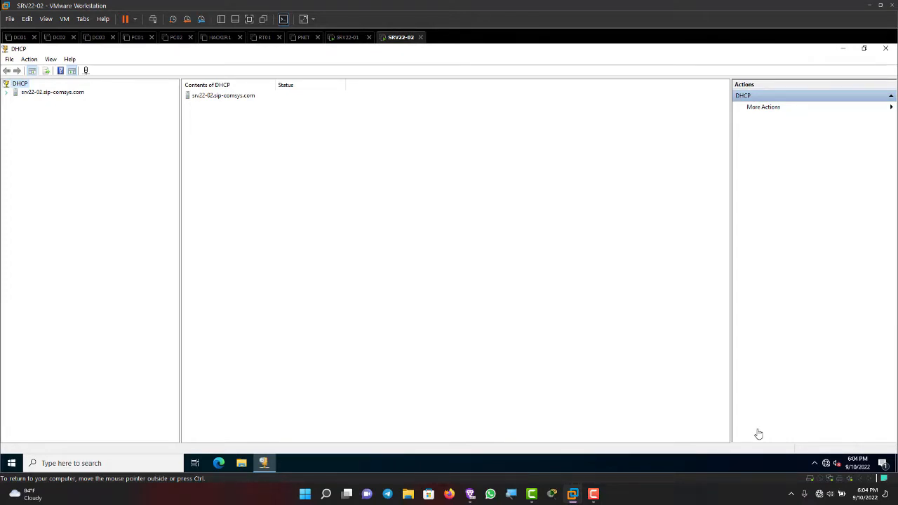
Step: Expand srv22-02 and its IPv4 node, then choose New Scope from IPv4's context menu
left_click(6, 93)
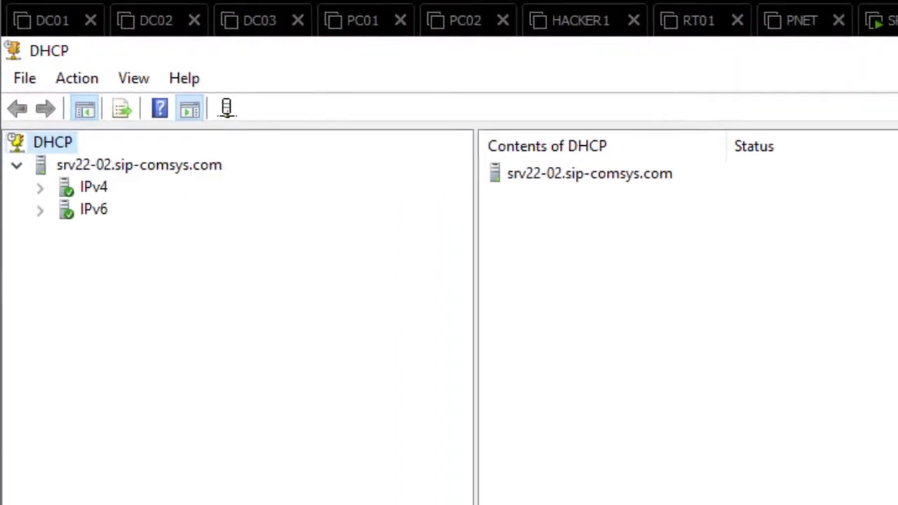
double_click(35, 100)
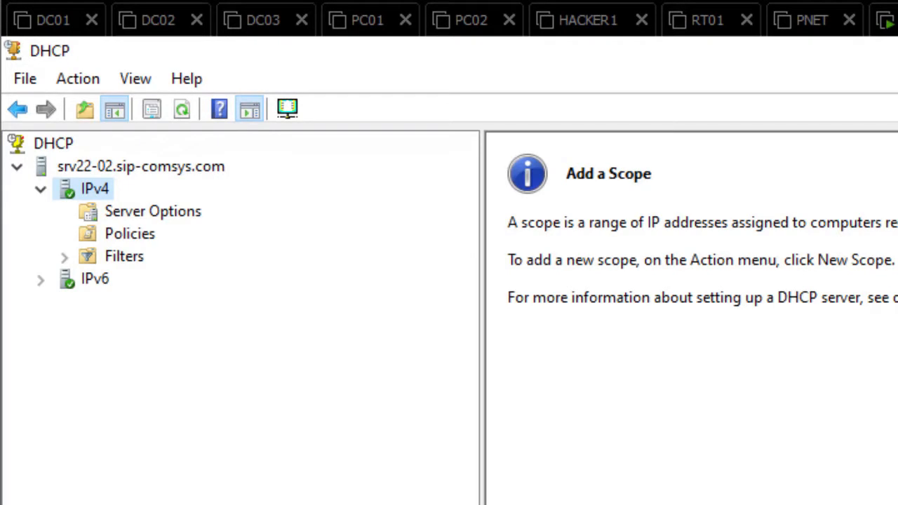
right_click(99, 183)
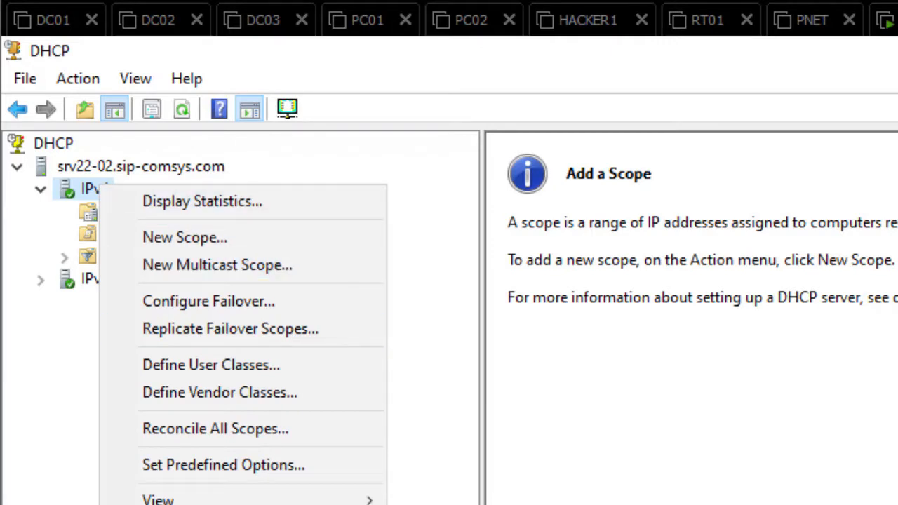
key("Escape")
left_click(94, 278)
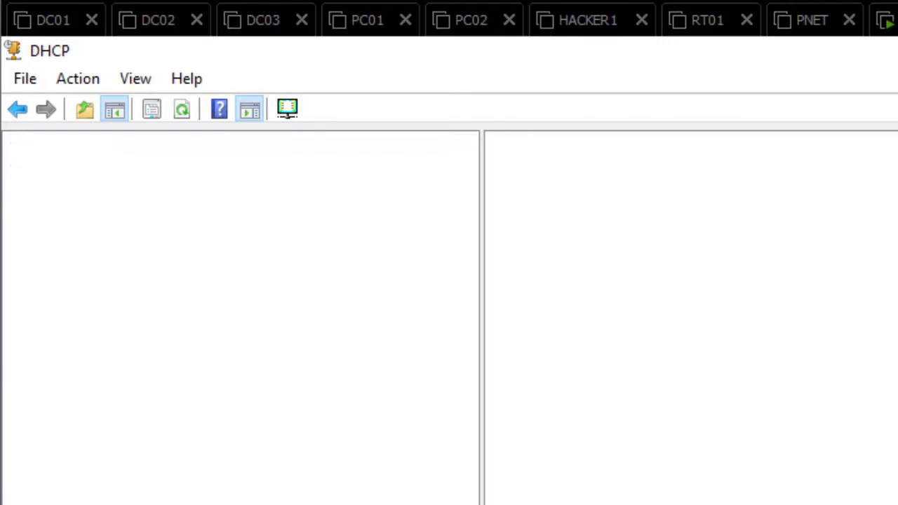
left_click(94, 188)
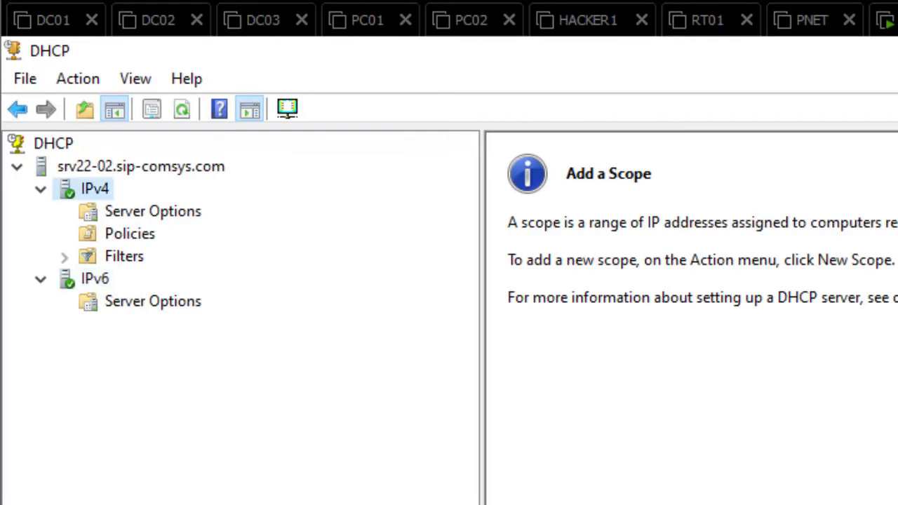
right_click(91, 186)
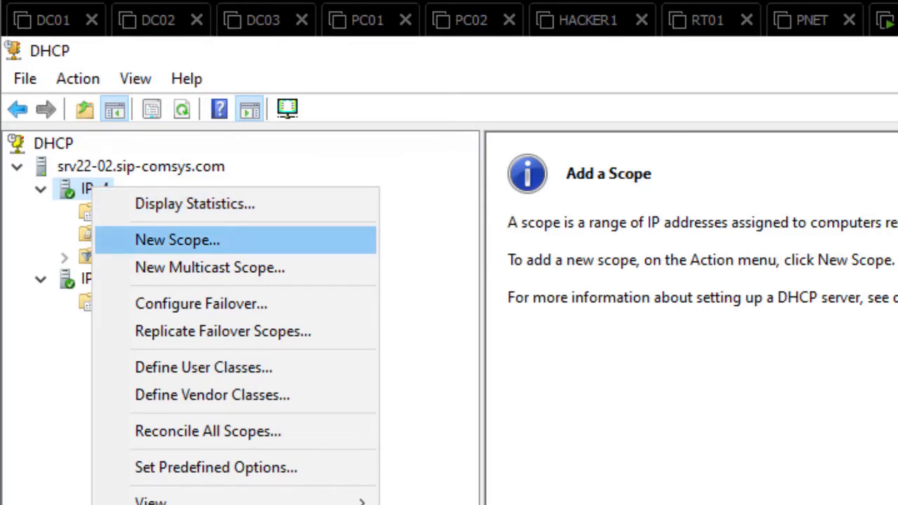
key("Return")
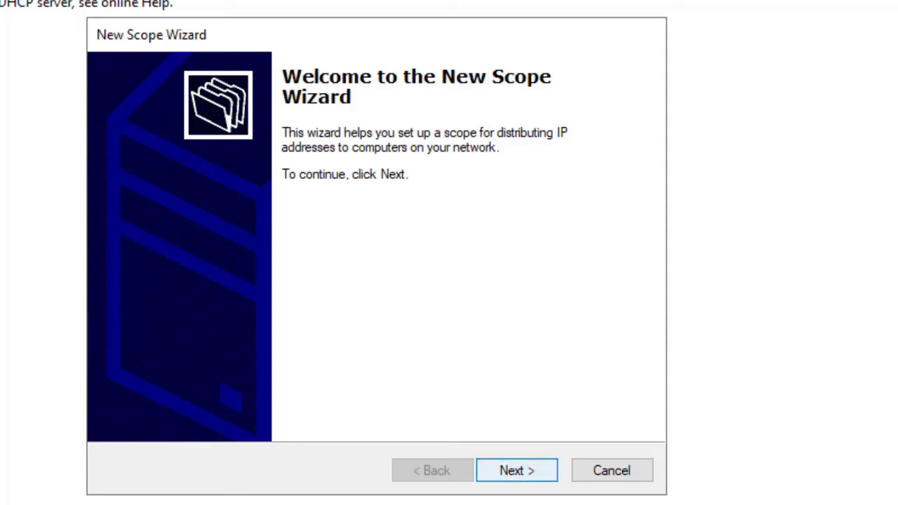
Step: Name the scope 'SIP-COMSYS DHCP', leave the description blank, and continue
key("Return")
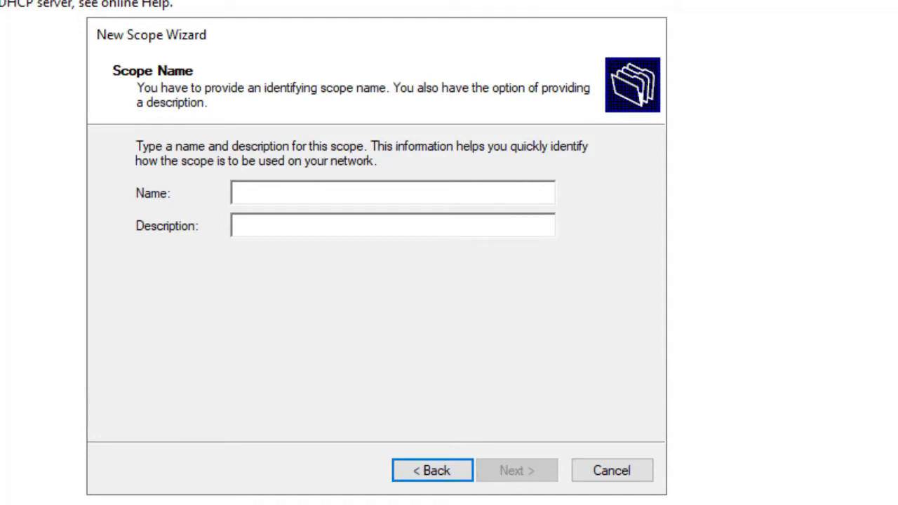
type("SIP-")
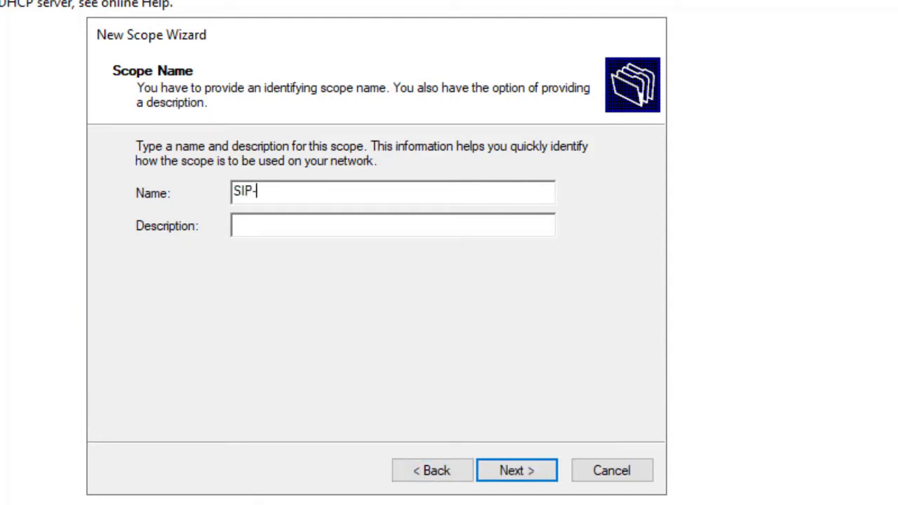
type("COMSYS ")
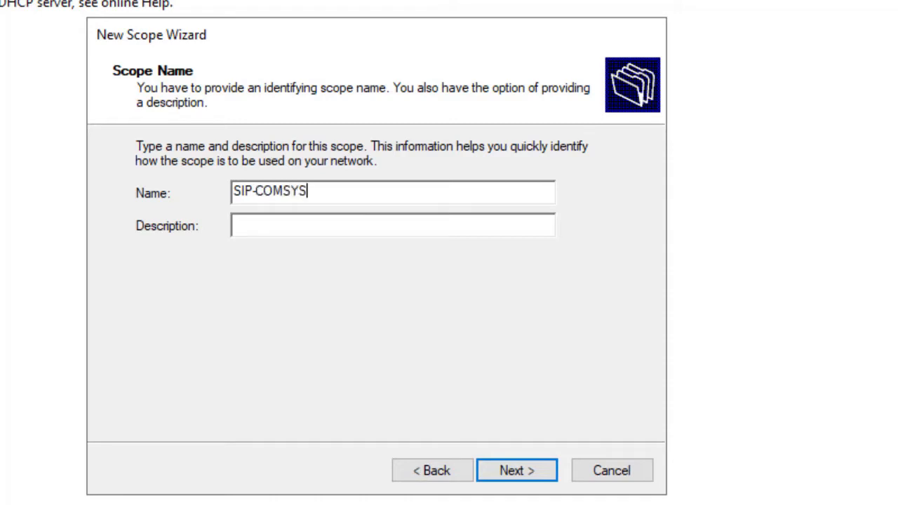
type("DHCP")
key("Tab")
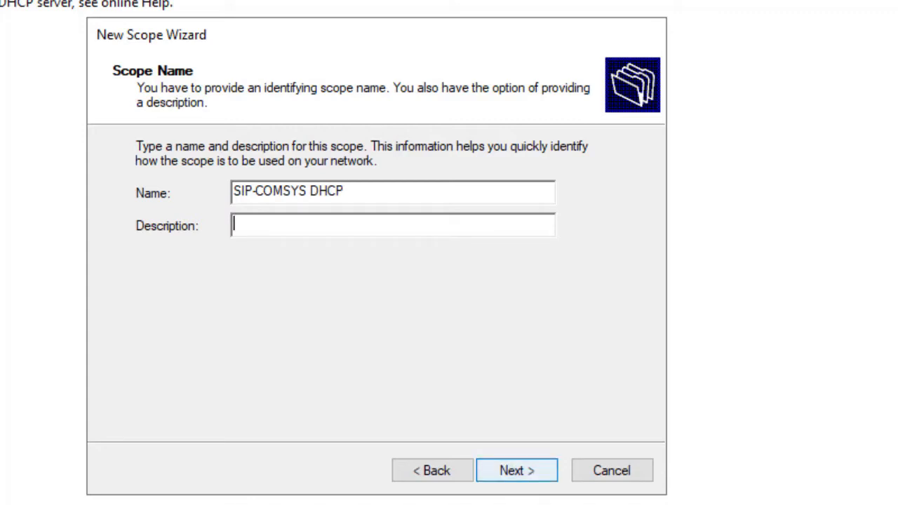
key("Return")
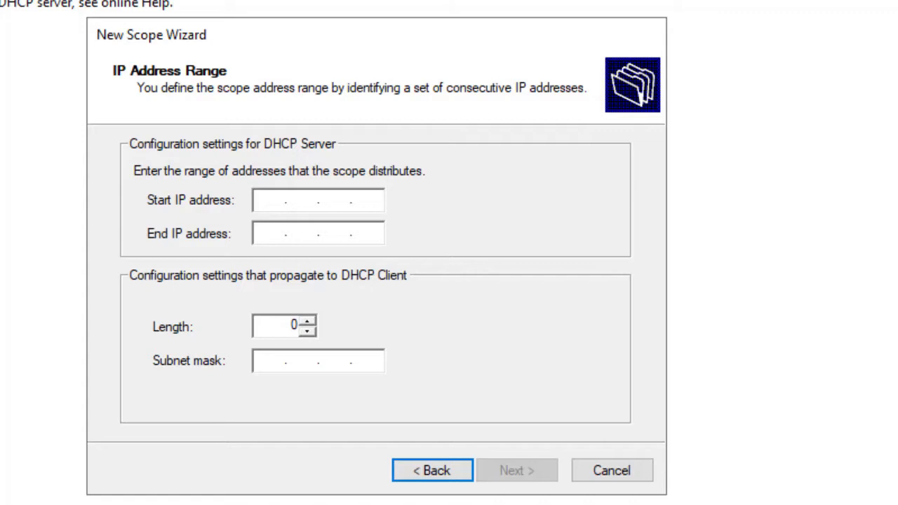
Step: Enter 192.168.4.1 as the scope's start IP address
left_click(368, 200)
left_click(335, 200)
left_click(270, 200)
type("192 . 168 . 7 .")
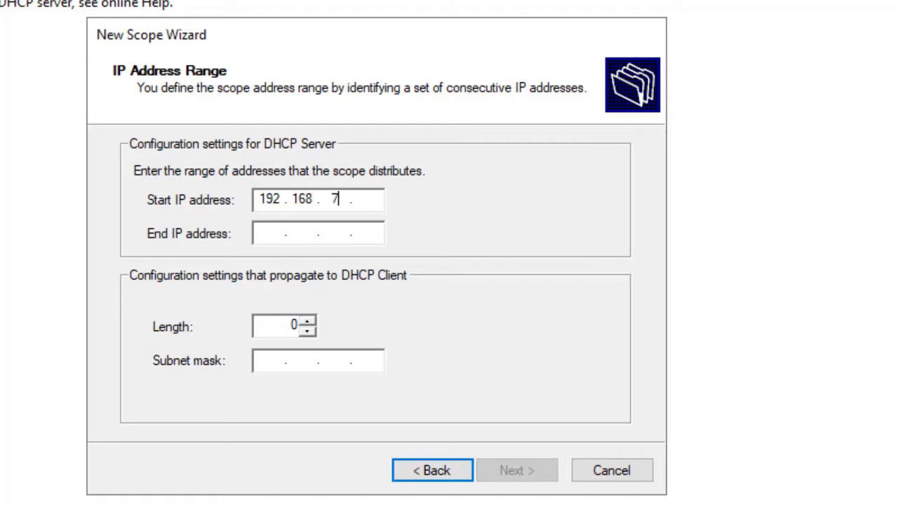
key("BackSpace")
type("4.1")
key("Tab")
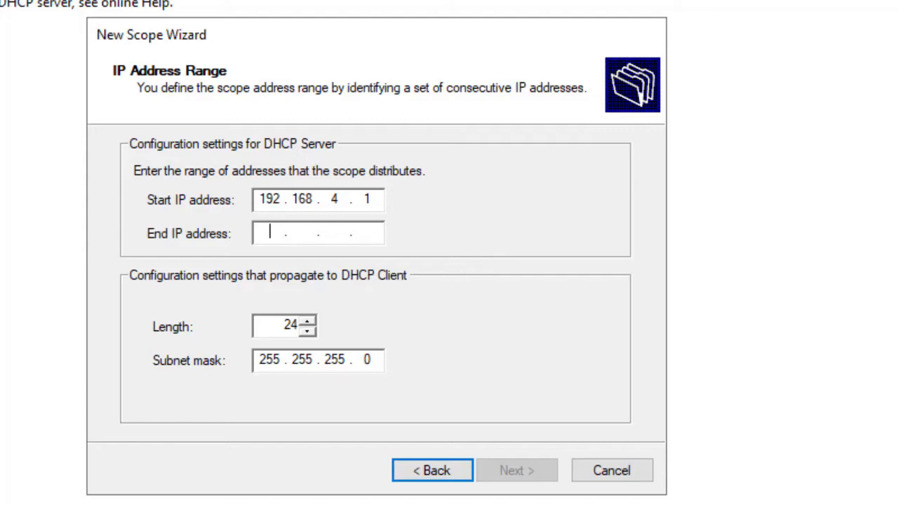
Step: Confirm length 24 and mask 255.255.255.0, and set end IP 192.168.4.254
key("Tab")
key("Tab")
left_click(291, 325)
left_click(296, 325)
key("Tab")
left_click(371, 360)
left_click(270, 232)
type("169 . . .")
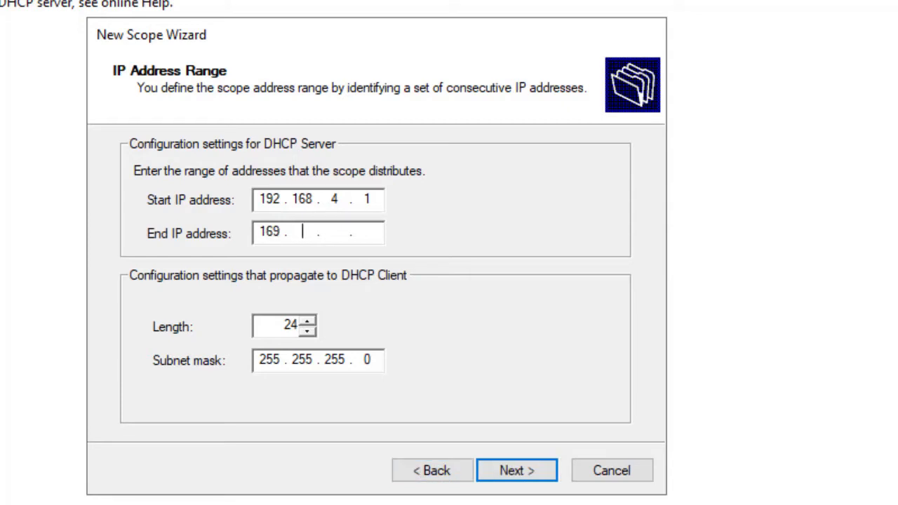
key("BackSpace")
key("BackSpace")
type("92 . 168 . 4 . ")
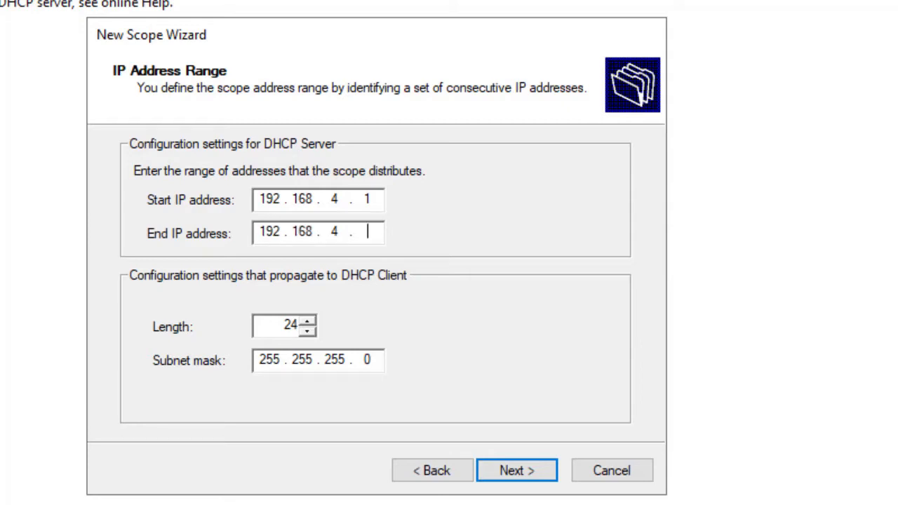
type("254")
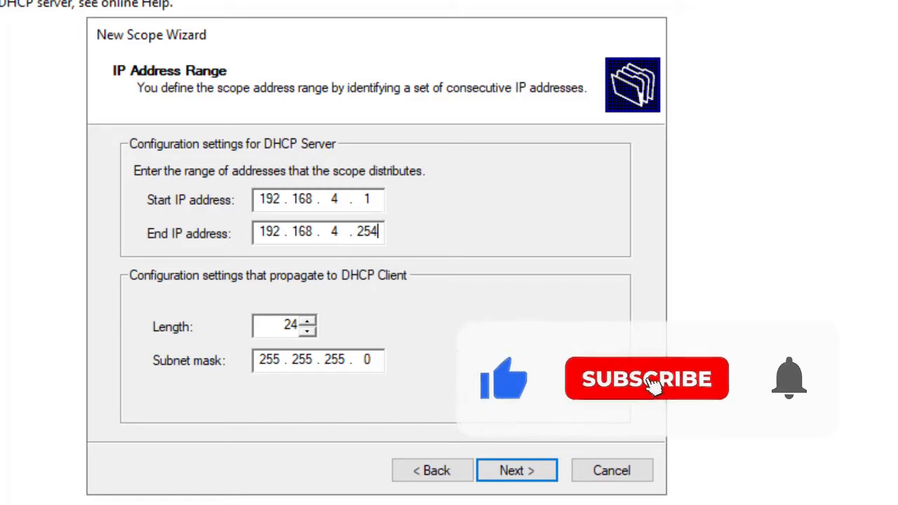
key("Return")
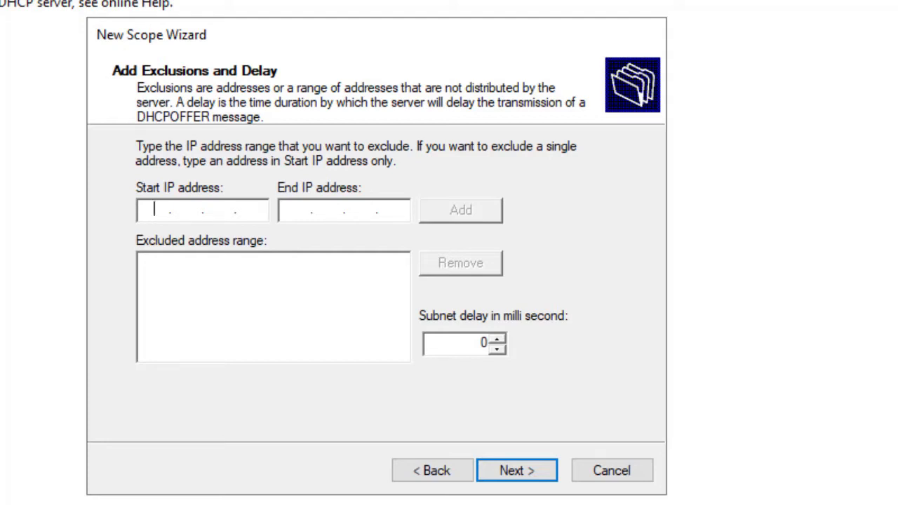
Step: Add an exclusion for the range 192.168.4.245 to 192.168.4.253
type("192 . 168 . ")
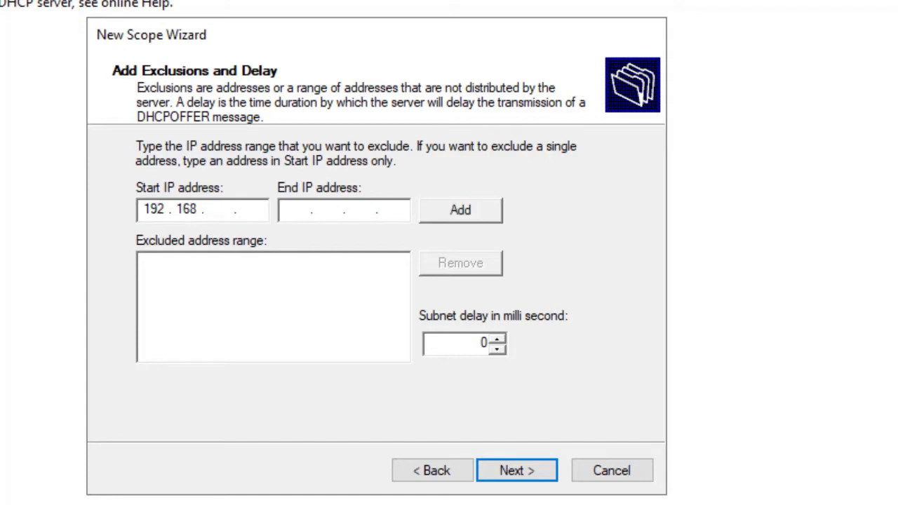
type("4 . 245")
key("Tab")
type("192.16")
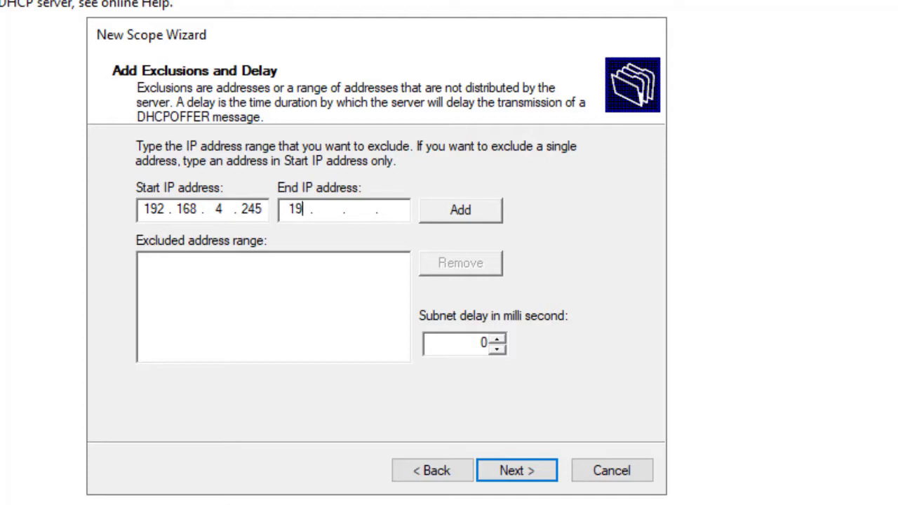
type("84")
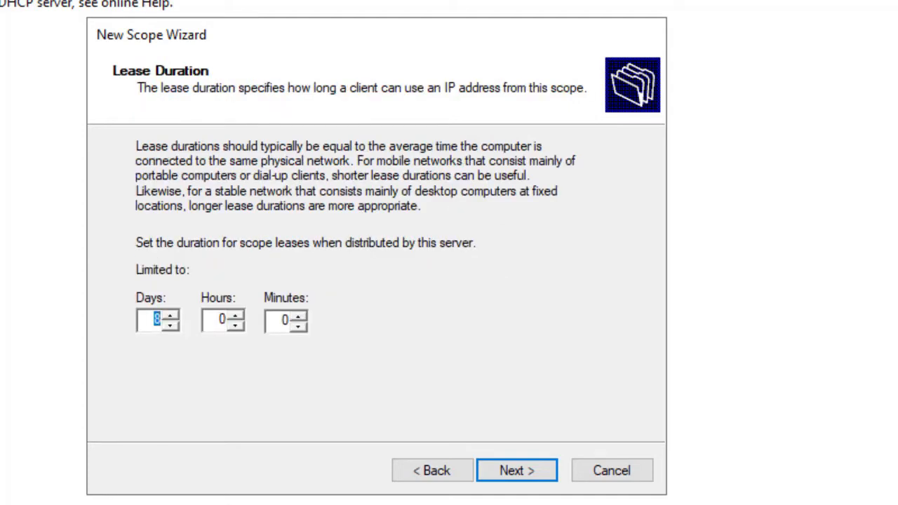
left_click(432, 470)
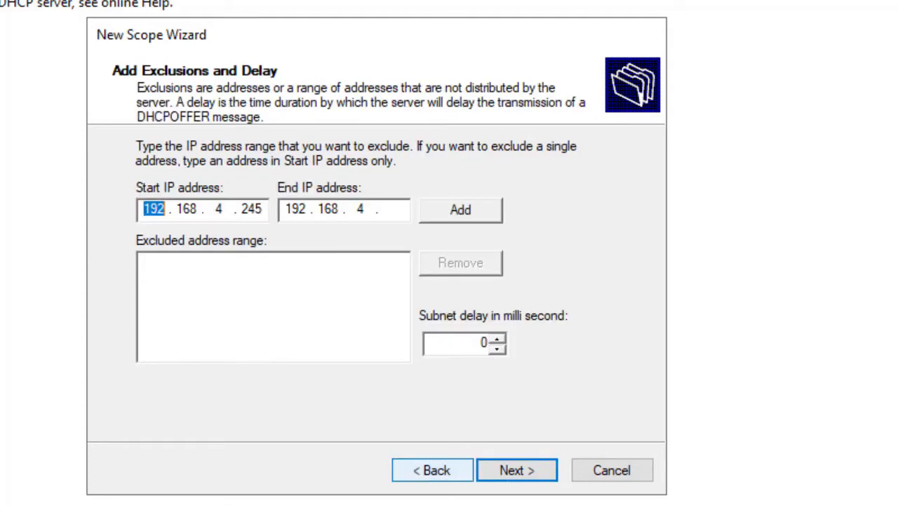
left_click(393, 209)
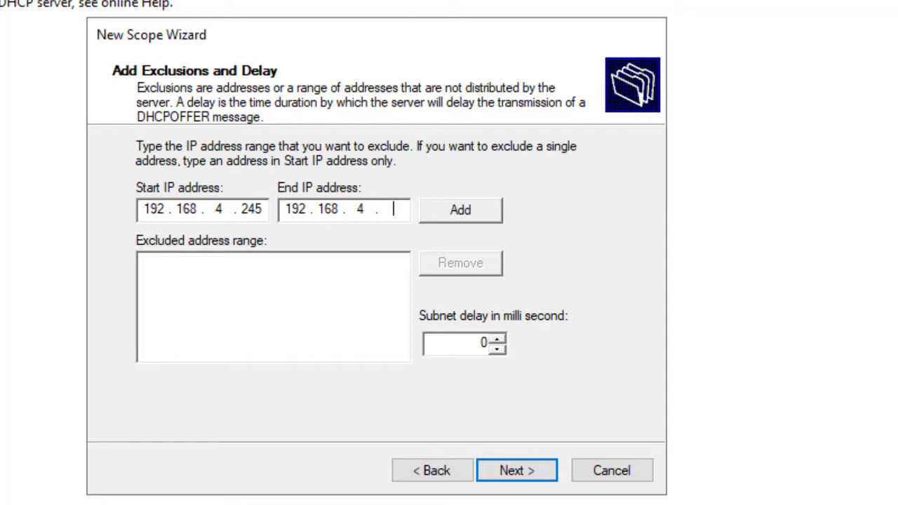
type("253")
key("Tab")
key("Return")
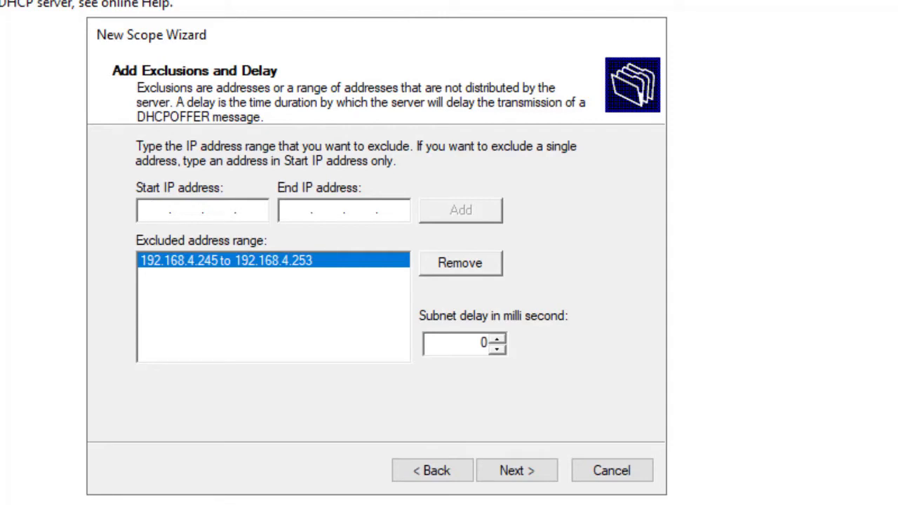
Step: Exclude the single address 192.168.4.254 and continue to lease duration
type("192 . 168 . .")
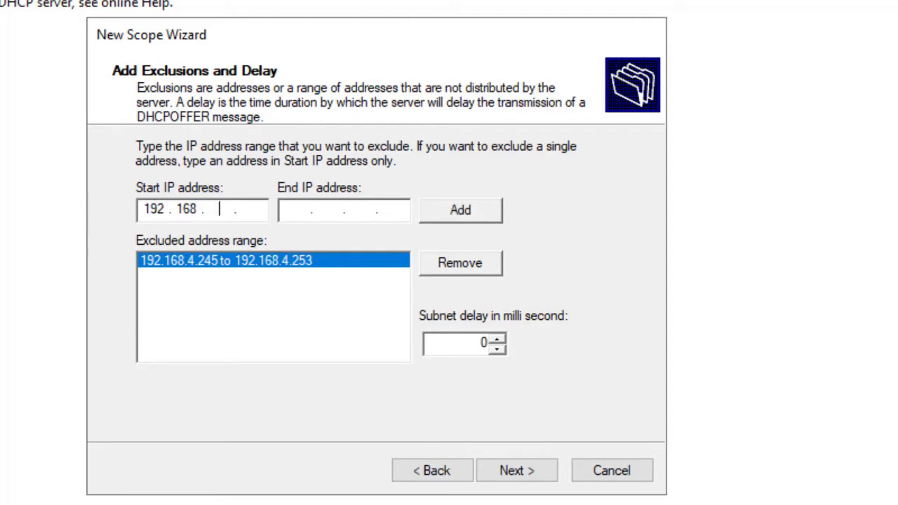
type("7")
key("BackSpace")
type("4 . 254")
key("Return")
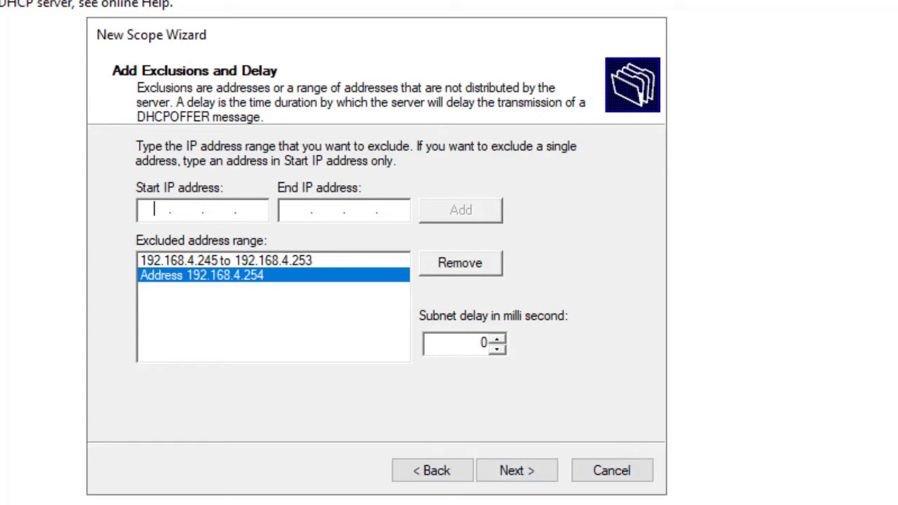
key("Return")
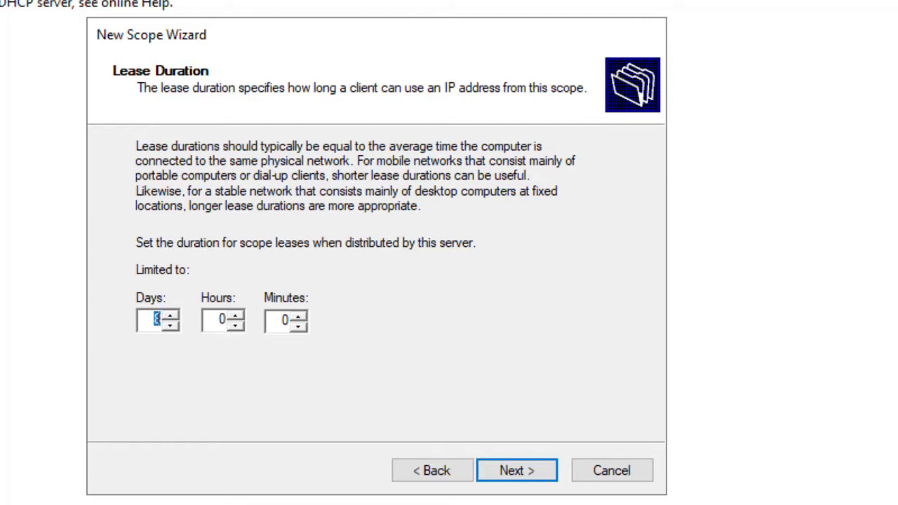
Step: Set the lease duration to 2 days and continue
type("2")
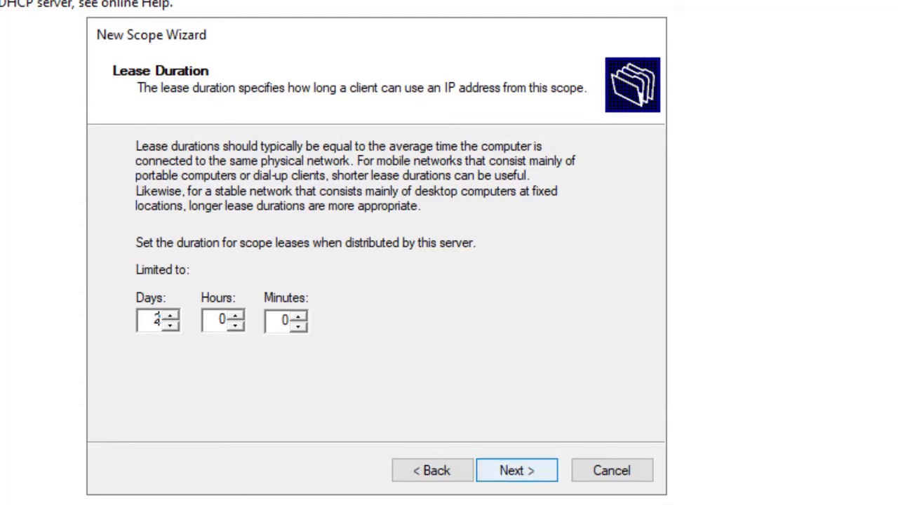
key("Return")
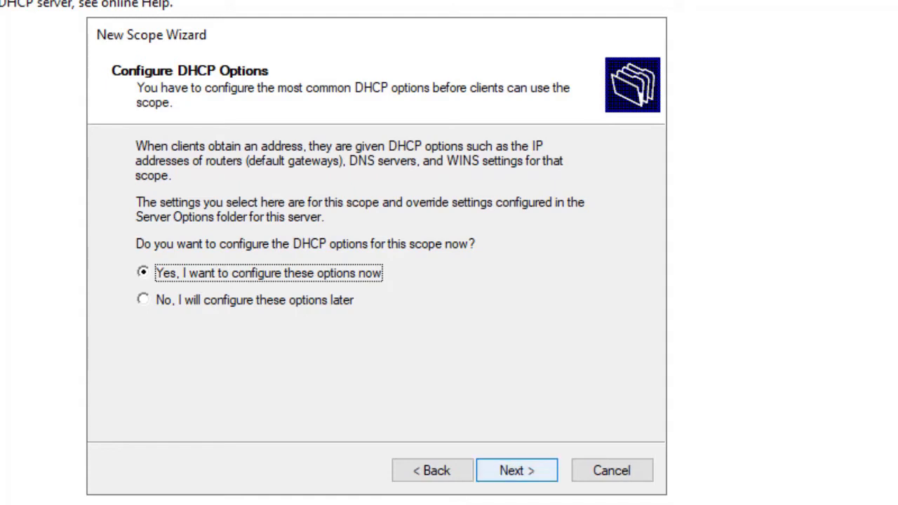
Step: Keep 'Yes, I want to configure these options now' and proceed
left_click(516, 470)
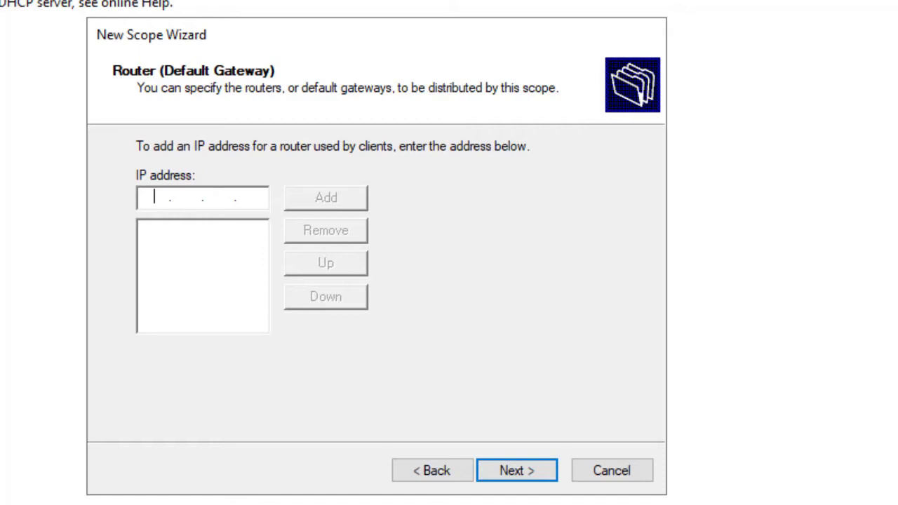
Step: Add 192.168.4.254 as the router (default gateway) address and continue
type("192 . 16")
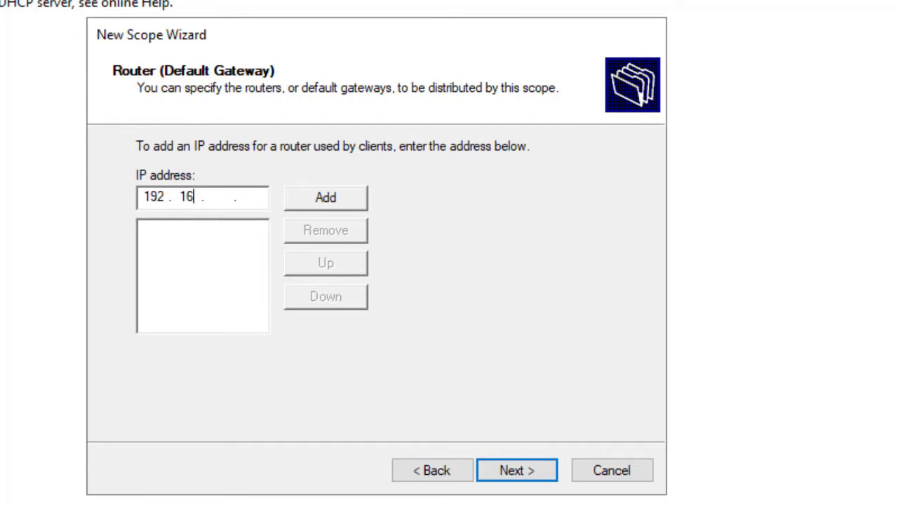
type("8 . 4 . 254")
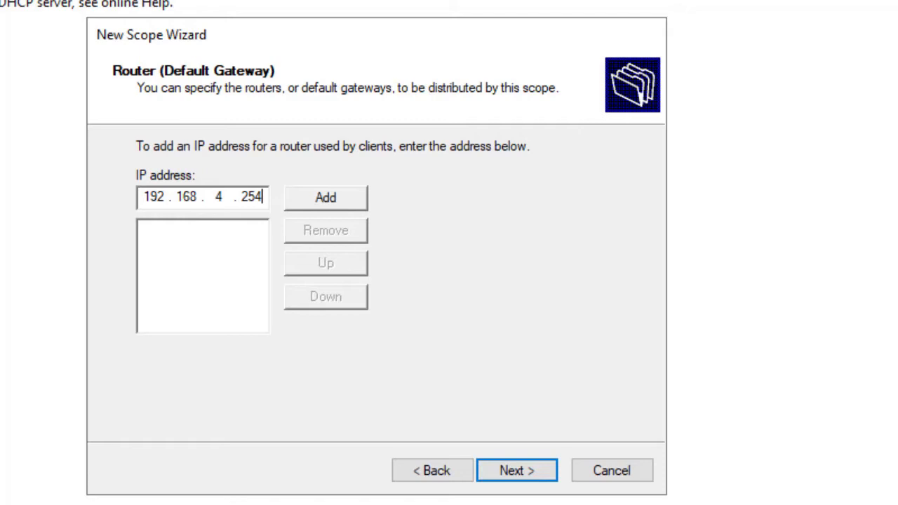
left_click(326, 198)
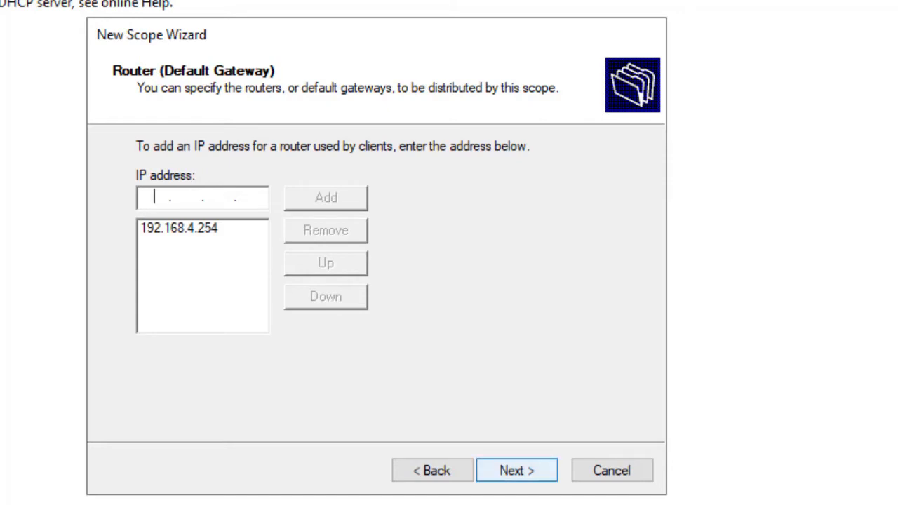
key("Return")
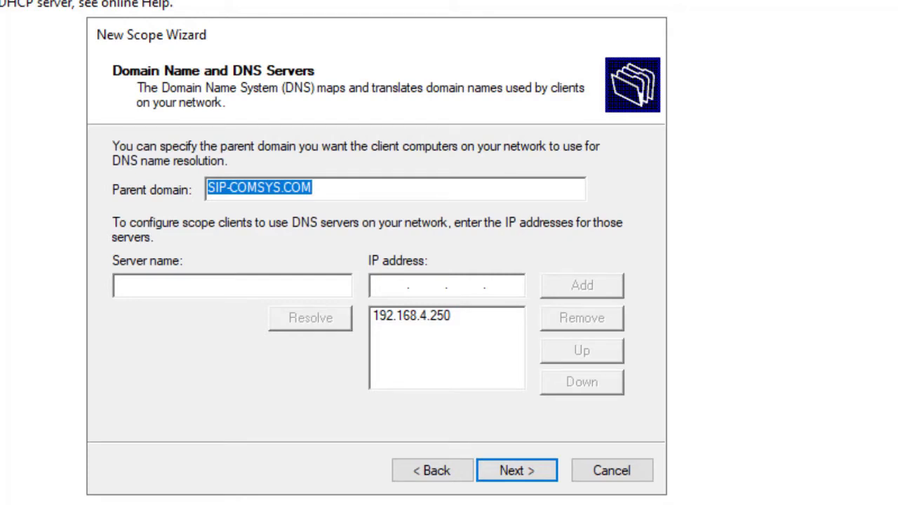
Step: Review parent domain SIP-COMSYS.COM and DNS server 192.168.4.250, then accept them
left_click(411, 316)
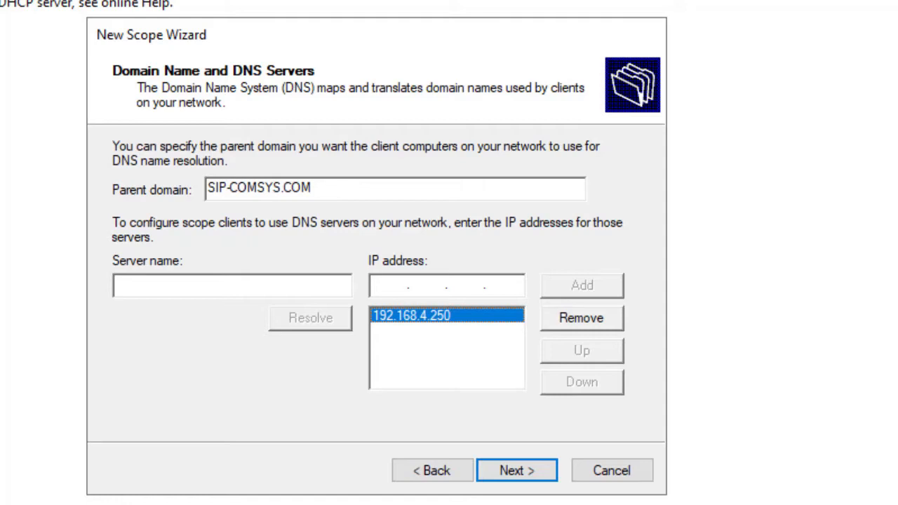
left_click(224, 286)
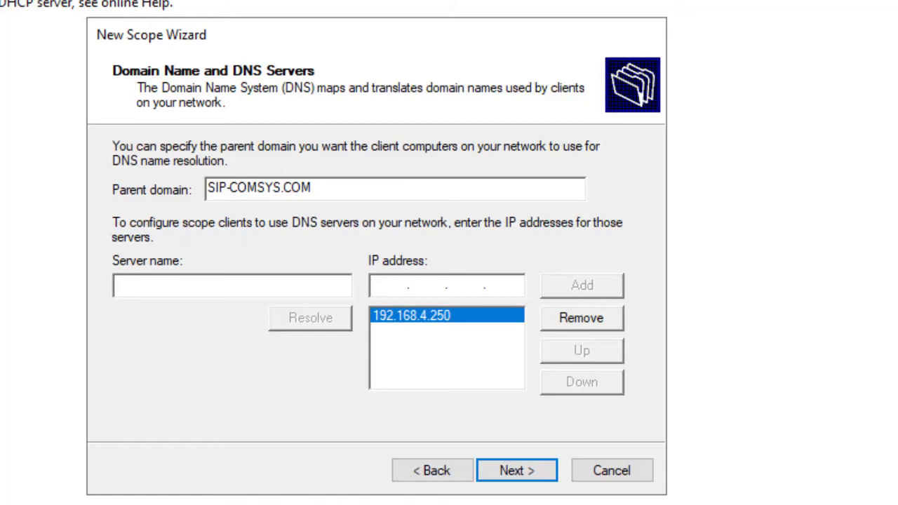
left_click(389, 285)
key("Return")
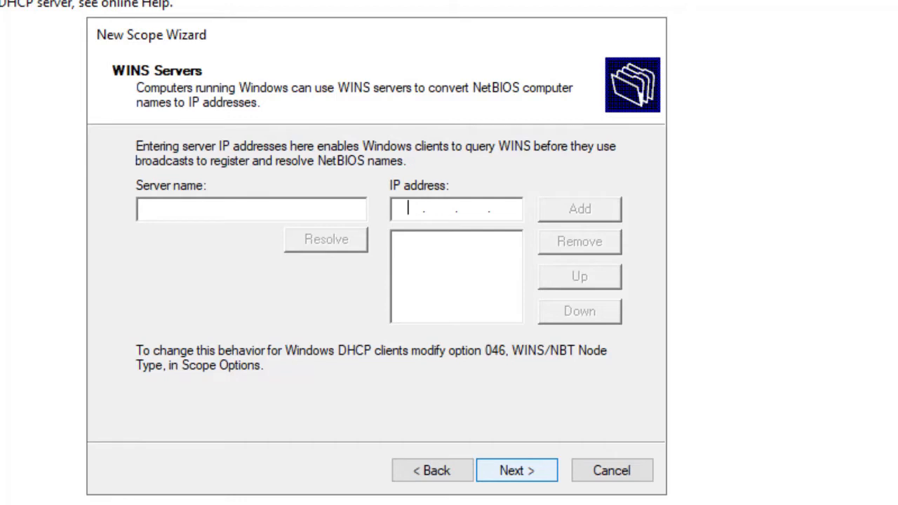
Step: Skip WINS servers, keep the scope activated, and complete the wizard
key("Return")
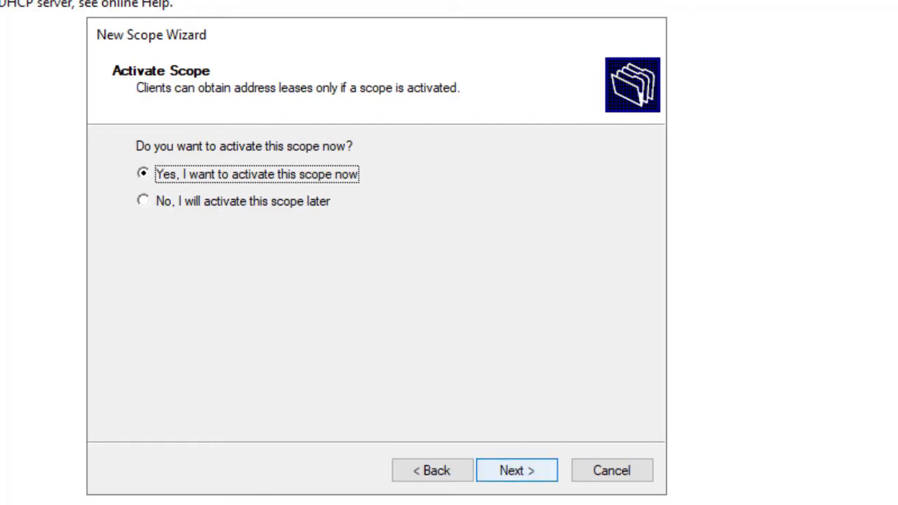
left_click(516, 470)
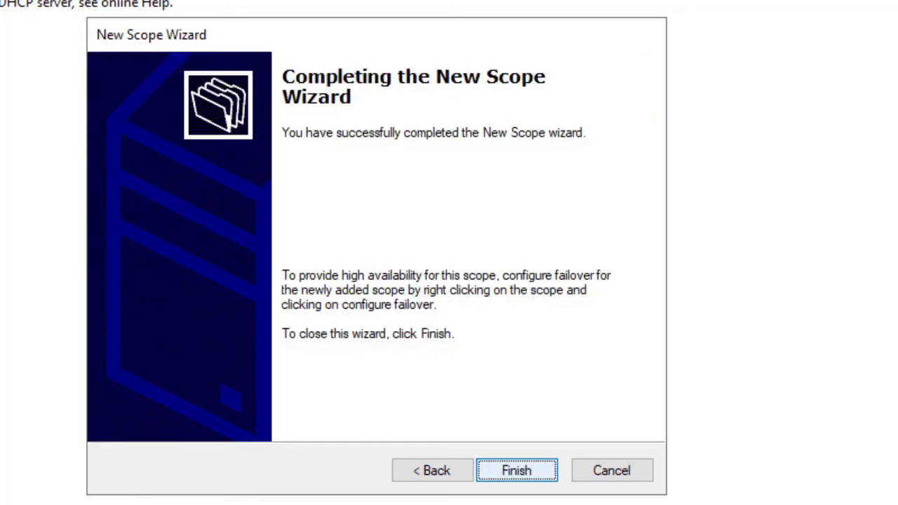
left_click(517, 470)
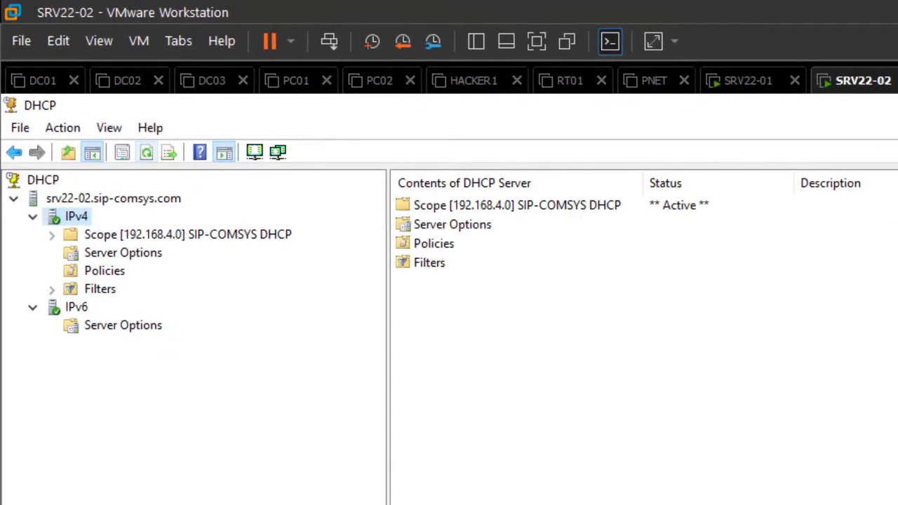
Step: Expand the 192.168.4.0 scope and browse its Address Pool, Reservations, Address Leases and Scope Options
left_click(52, 235)
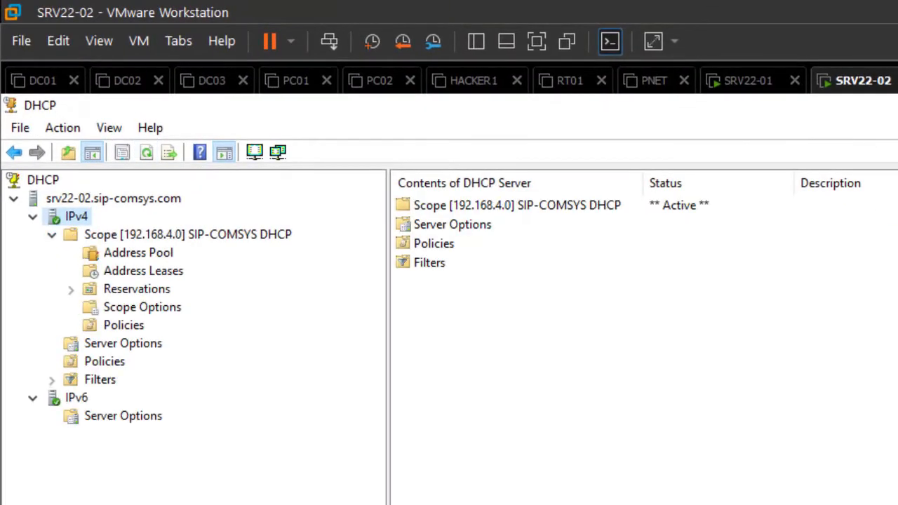
left_click(138, 253)
left_click(137, 289)
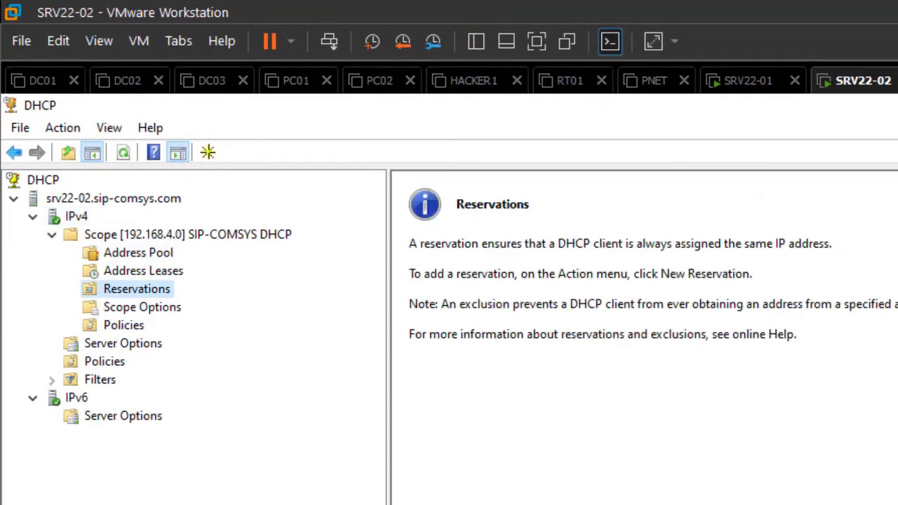
left_click(143, 270)
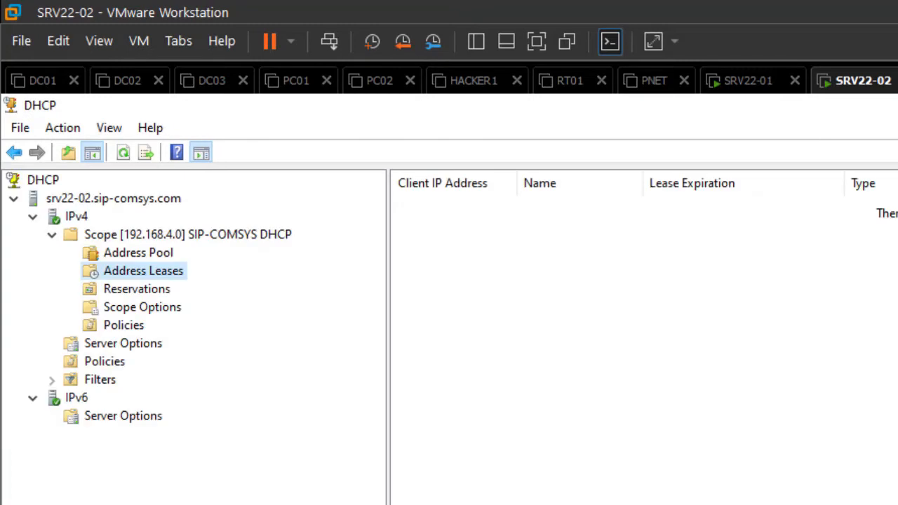
left_click(137, 289)
left_click(142, 307)
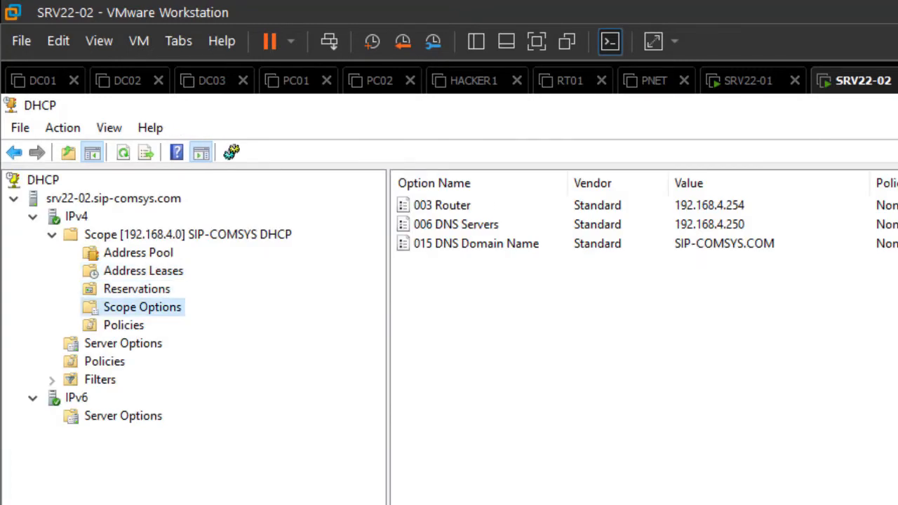
left_click(137, 289)
left_click(124, 326)
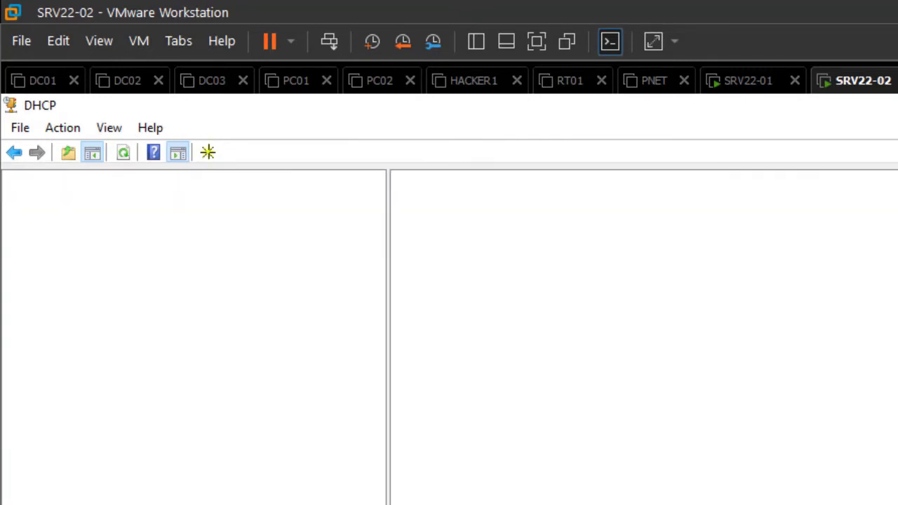
left_click(143, 307)
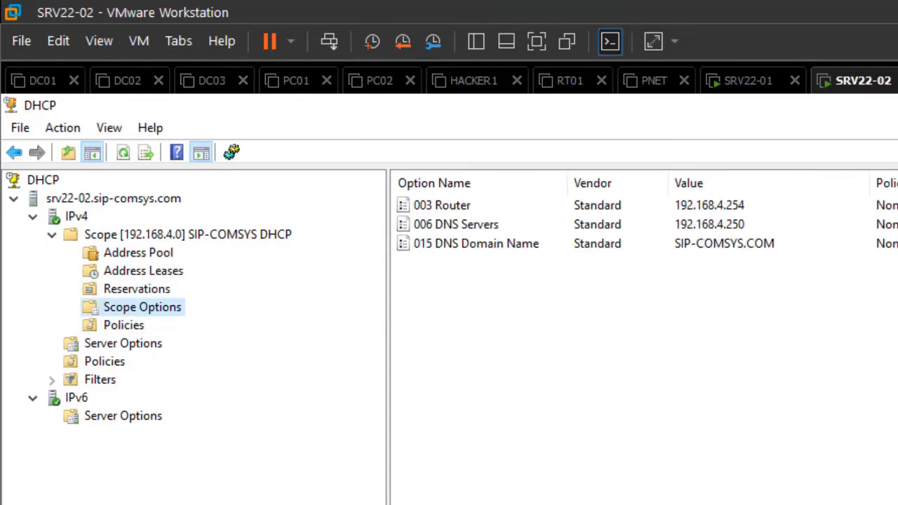
Step: Highlight the Router 192.168.4.254, DNS 192.168.4.250 and SIP-COMSYS.COM domain option rows
left_click(709, 206)
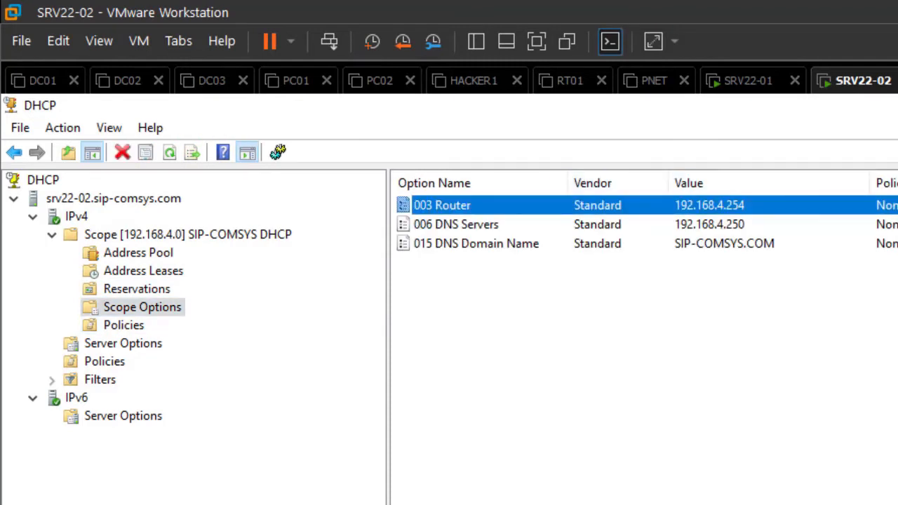
left_click(709, 225)
left_click(708, 244)
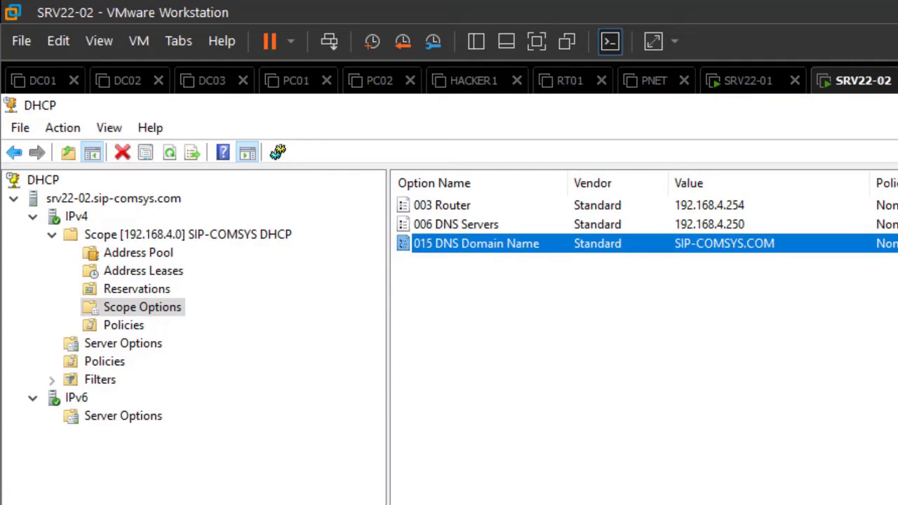
left_click(709, 309)
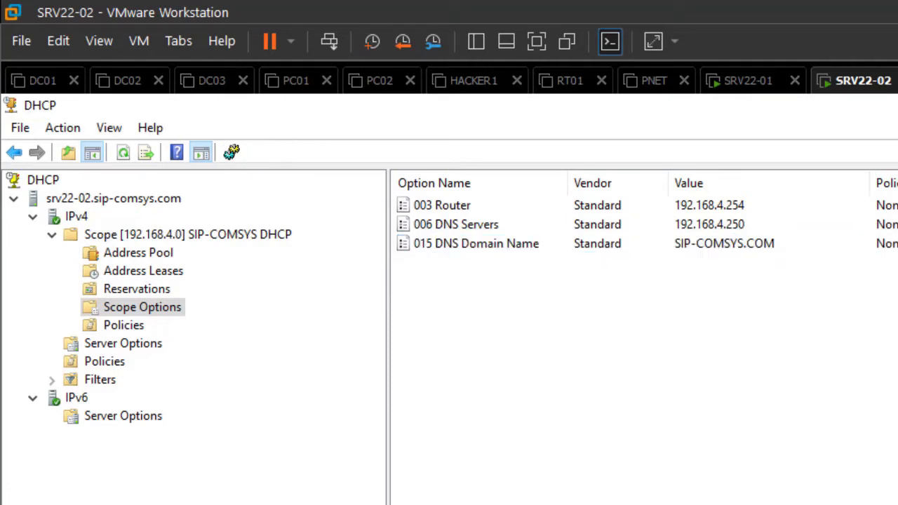
right_click(161, 306)
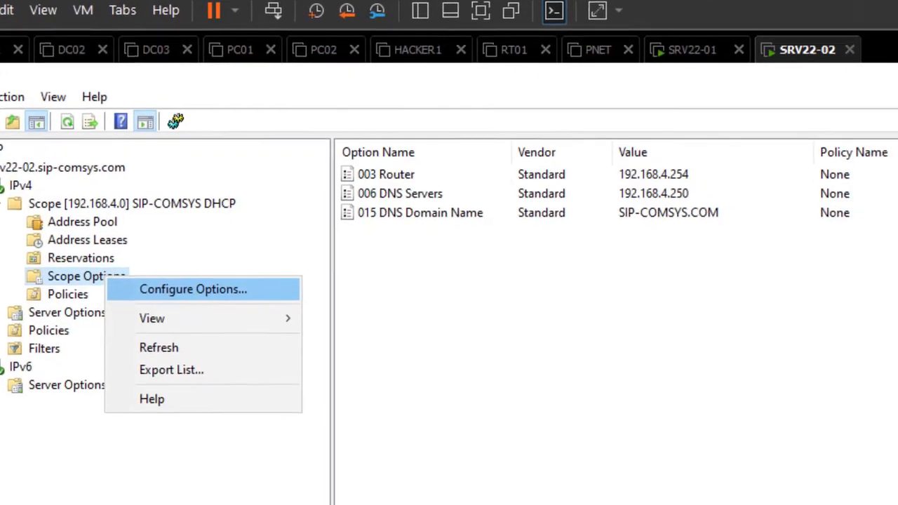
Step: Enable scope option 004 Time Server with address 192.168.4.253 and apply it
left_click(249, 319)
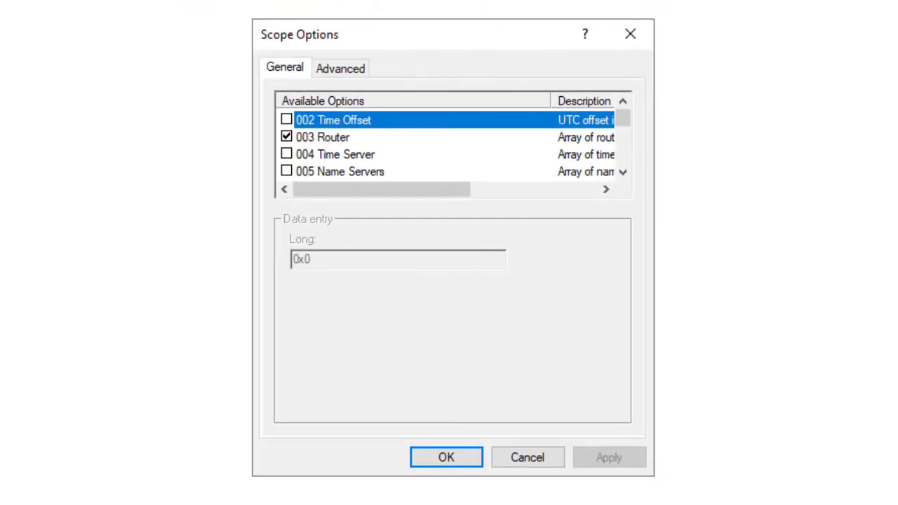
scroll(448, 145, "down", 7)
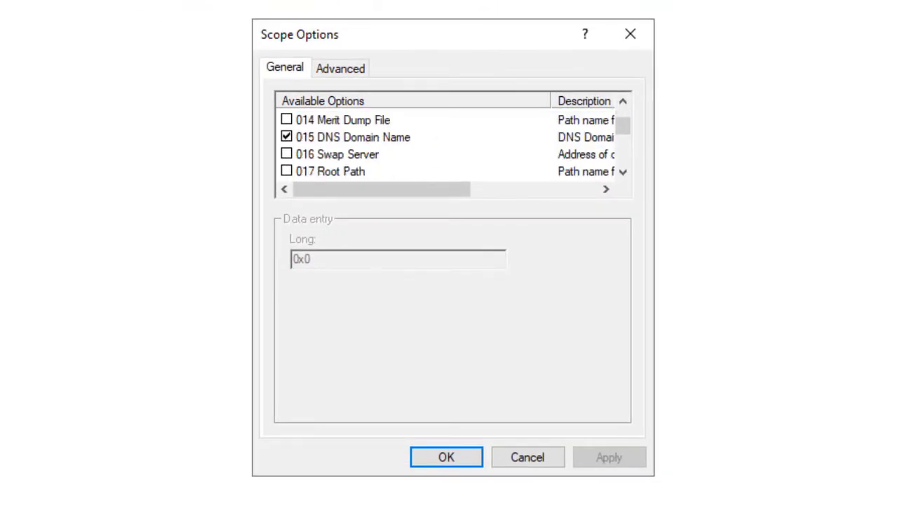
scroll(449, 145, "down", 16)
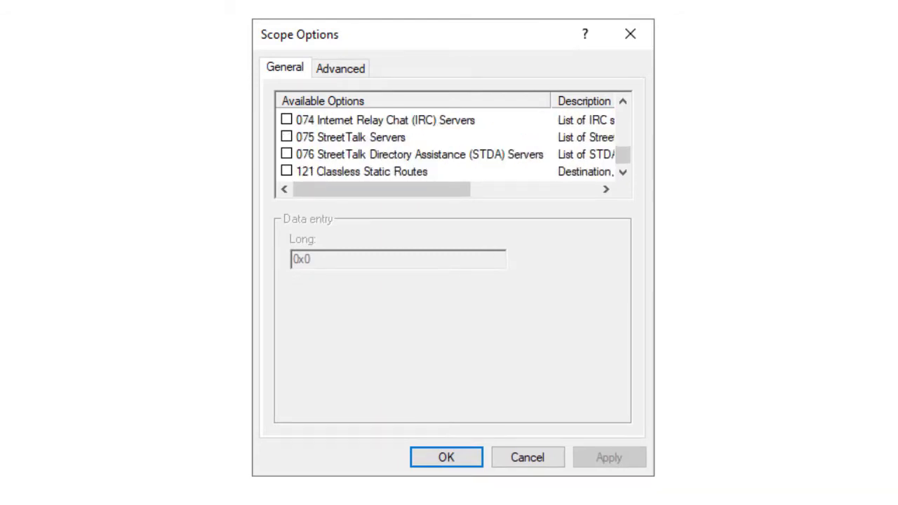
scroll(449, 145, "up", 7)
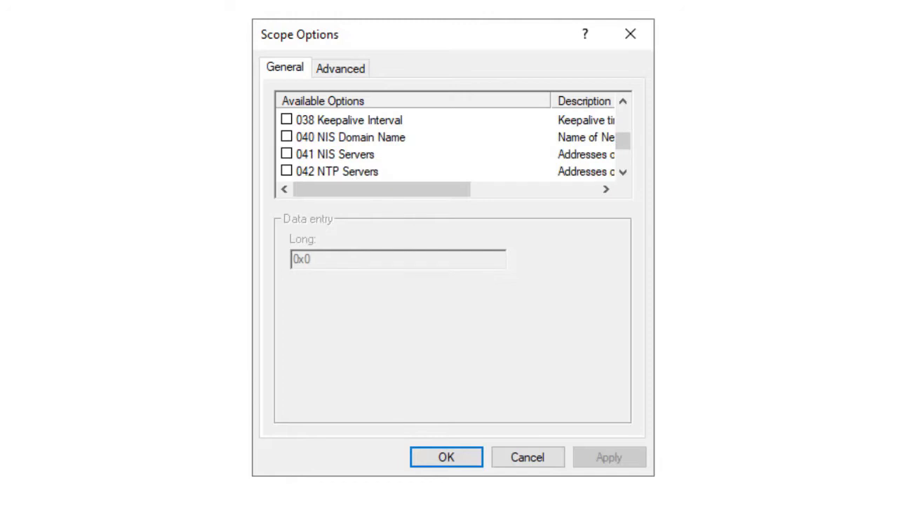
scroll(449, 145, "up", 3)
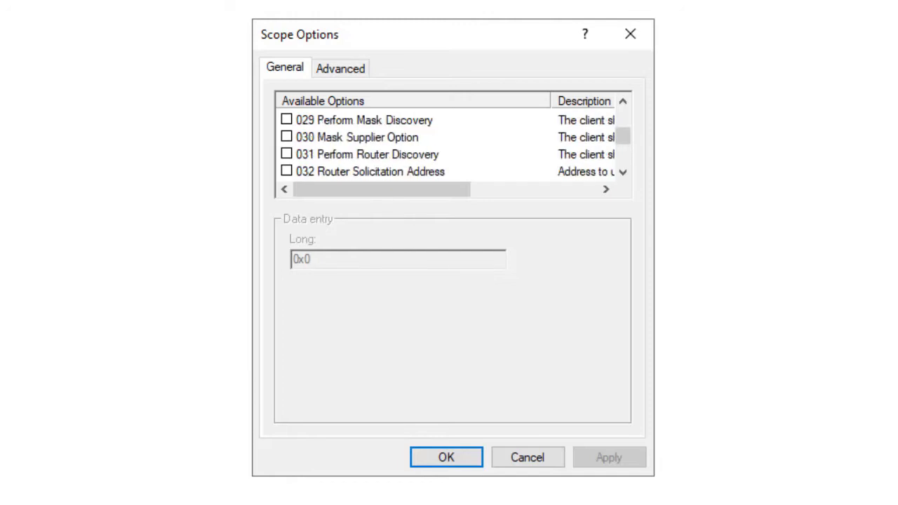
scroll(449, 146, "up", 9)
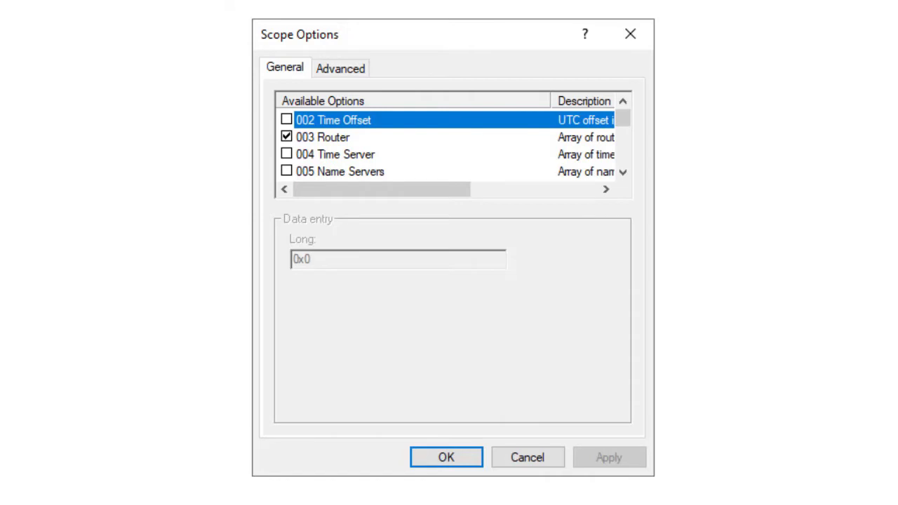
left_click(286, 153)
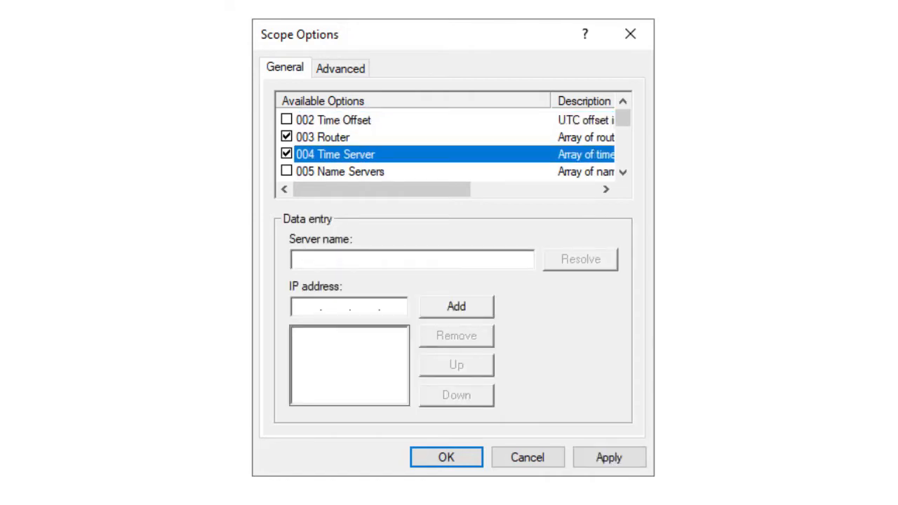
left_click(307, 306)
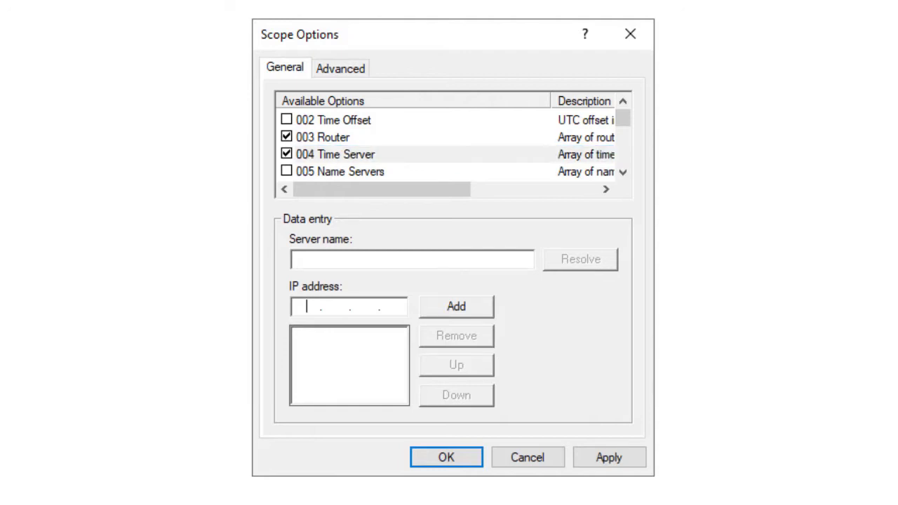
type("192.168.4.25")
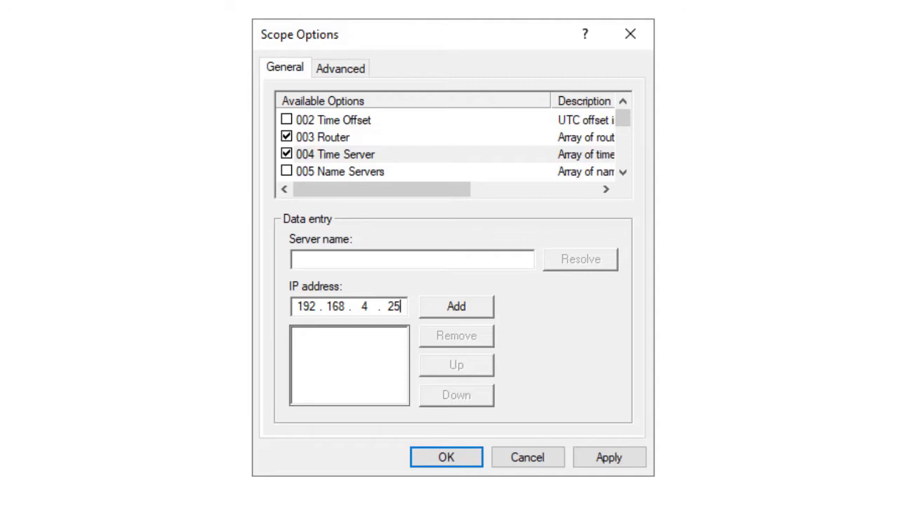
type("3")
left_click(456, 306)
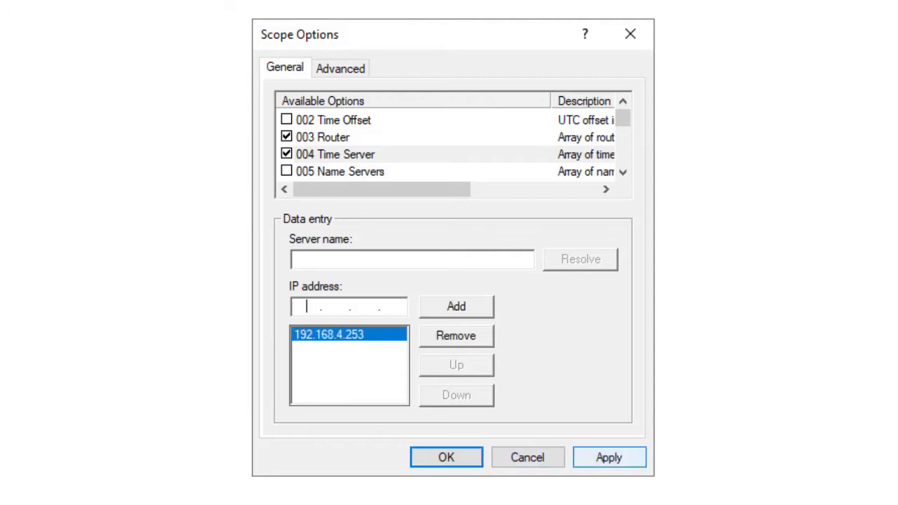
left_click(608, 457)
key("Return")
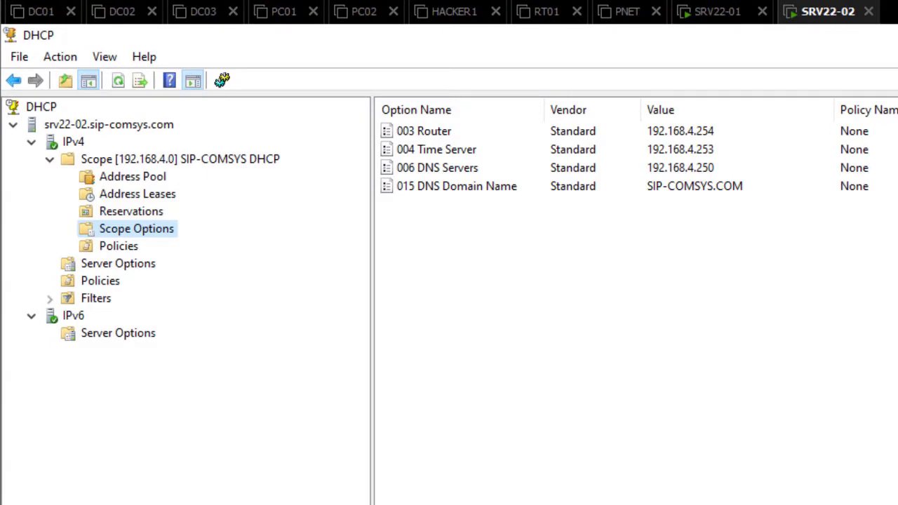
Step: Review the scope's 192.168.4.1–254 address pool and exclusions, then switch to the PC02 VM
left_click(133, 177)
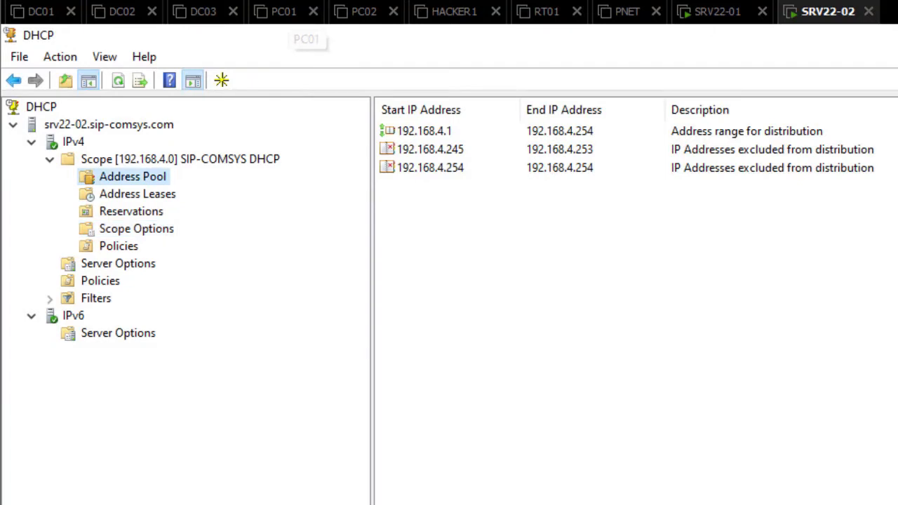
left_click(365, 11)
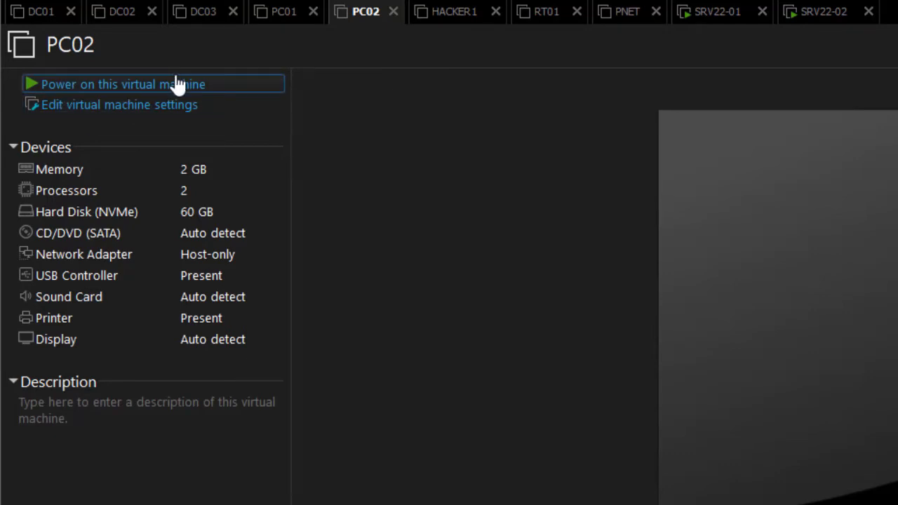
Step: Power on PC02 and refresh its Windows desktop once it loads
left_click(177, 84)
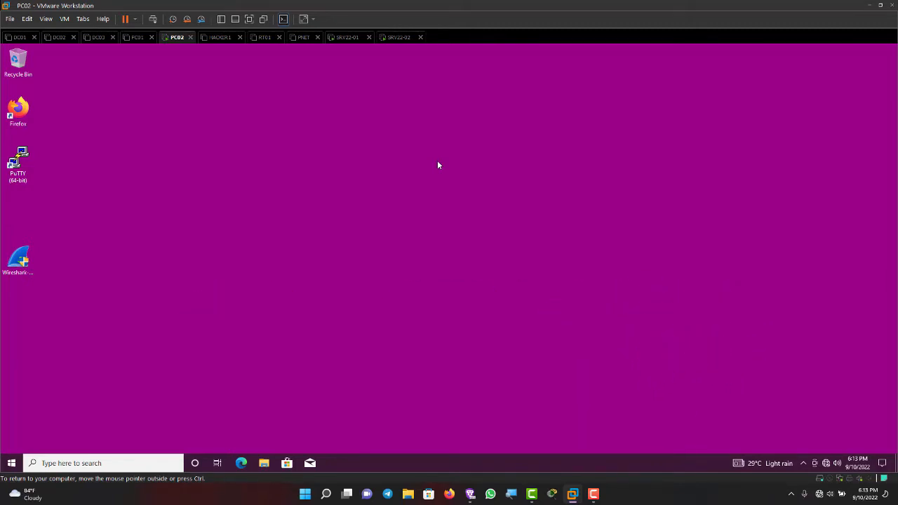
right_click(203, 118)
left_click(228, 146)
Step: Reach PC02's network adapter list through the tray icon's Network & Internet settings
mouse_move(825, 462)
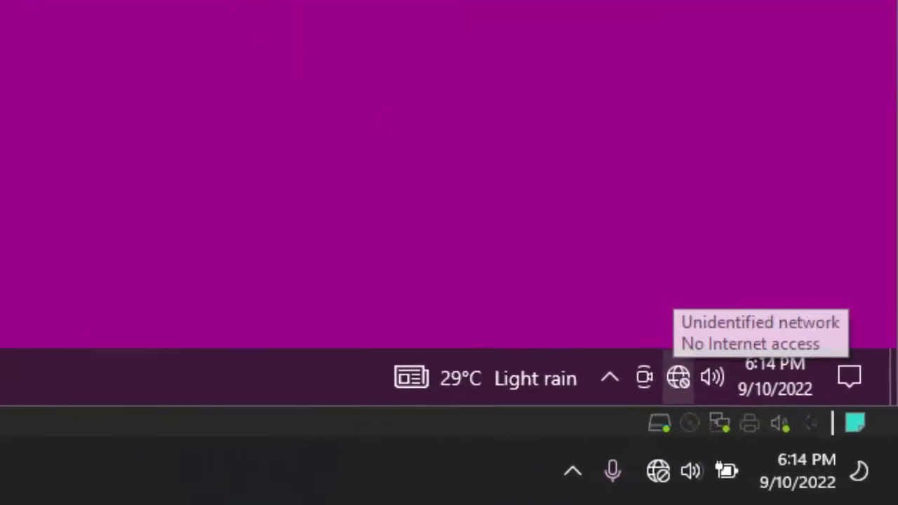
right_click(674, 376)
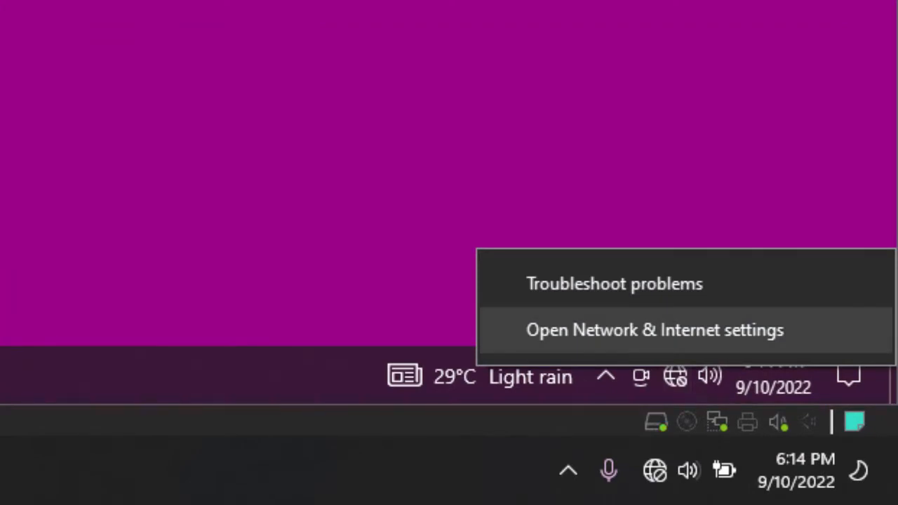
left_click(654, 330)
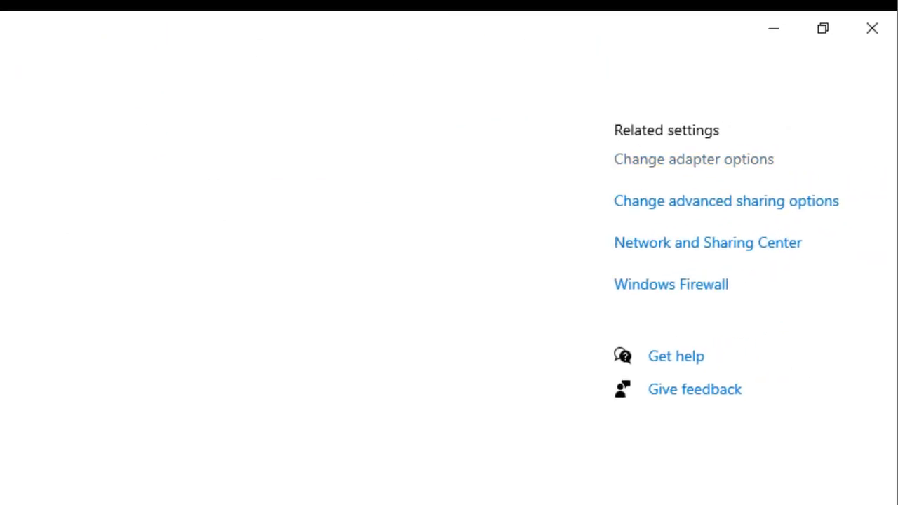
left_click(694, 159)
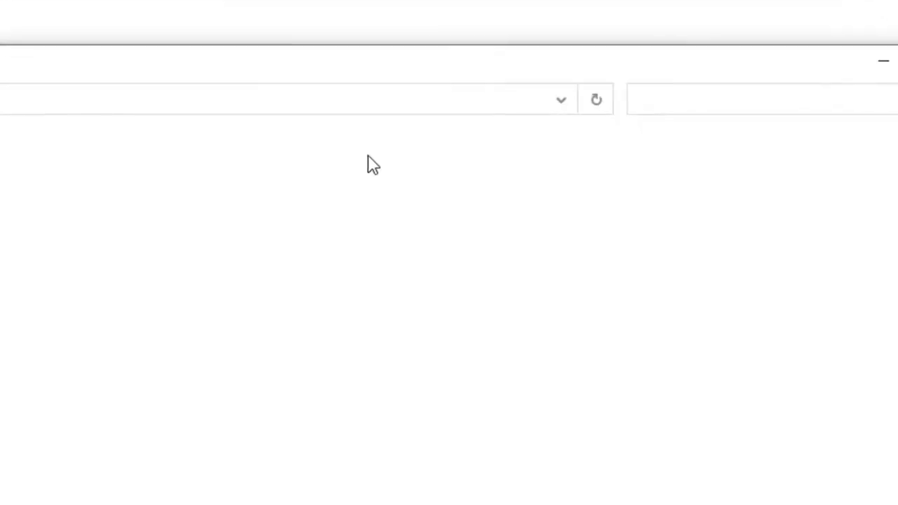
Step: Uncheck IPv6 on Ethernet0, leave IPv4 automatic, and close the network windows
left_click(561, 110)
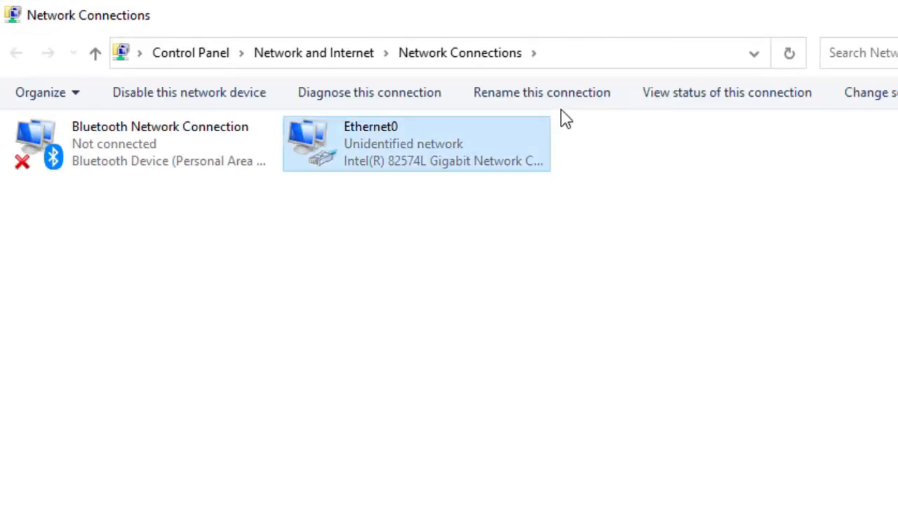
key("shift+F10")
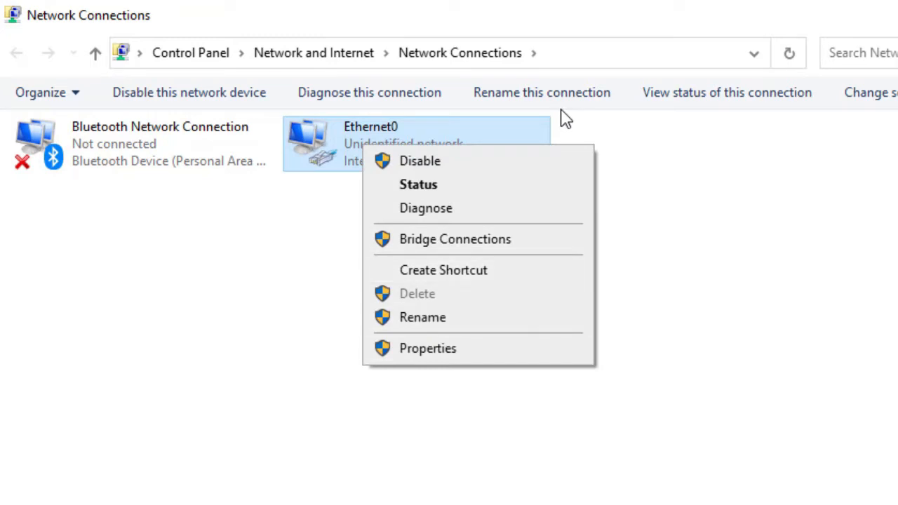
key("Return")
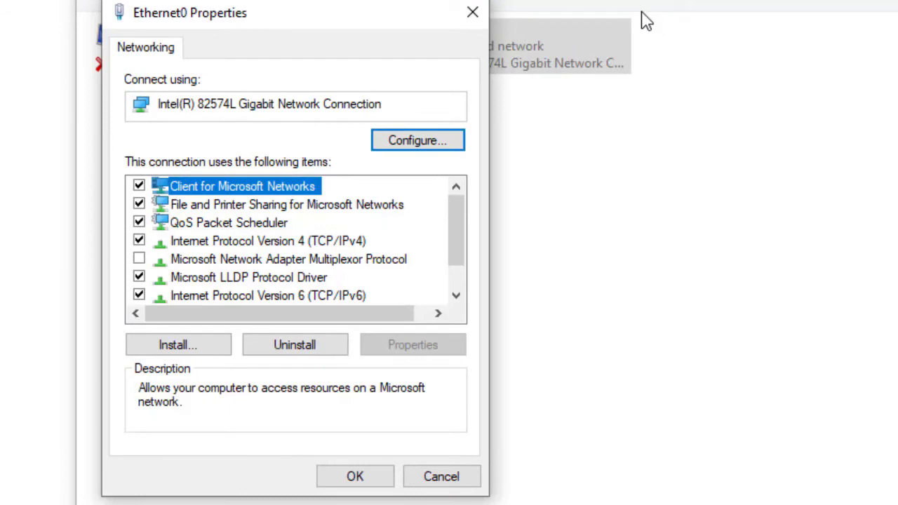
key("Down")
key("Down")
key("Down")
key("Down")
key("Down")
key("Down")
key("space")
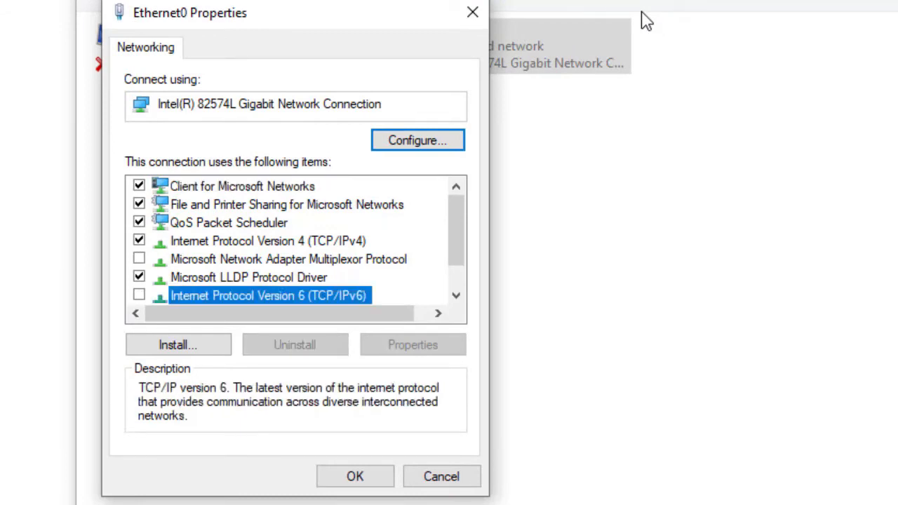
key("Up")
key("Up")
key("Up")
key("Tab")
key("Tab")
key("Return")
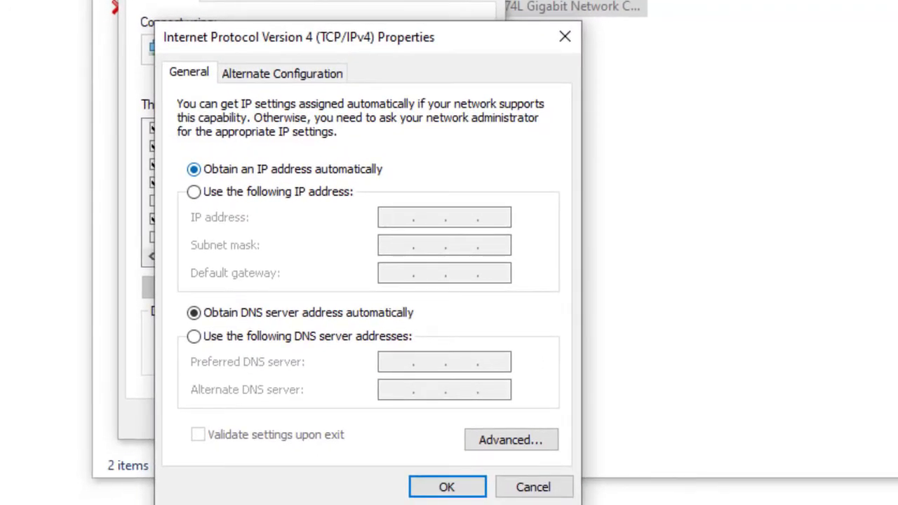
key("Return")
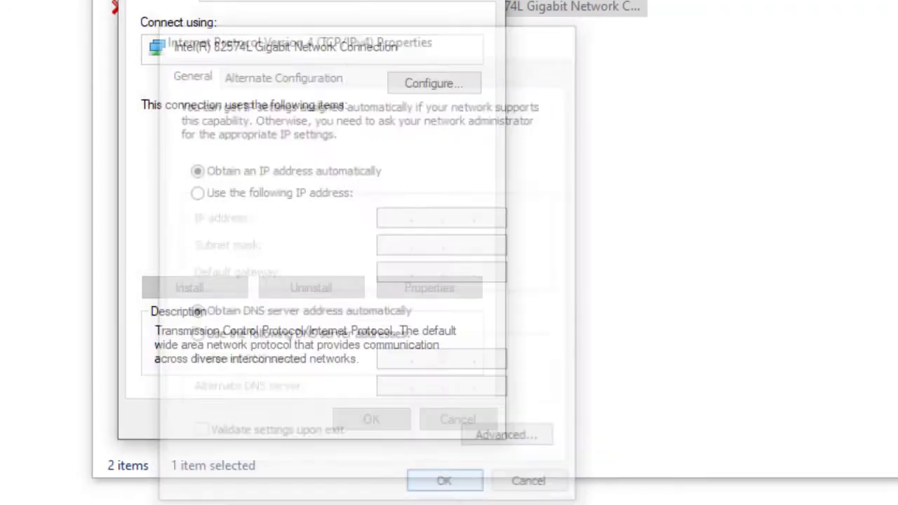
key("Return")
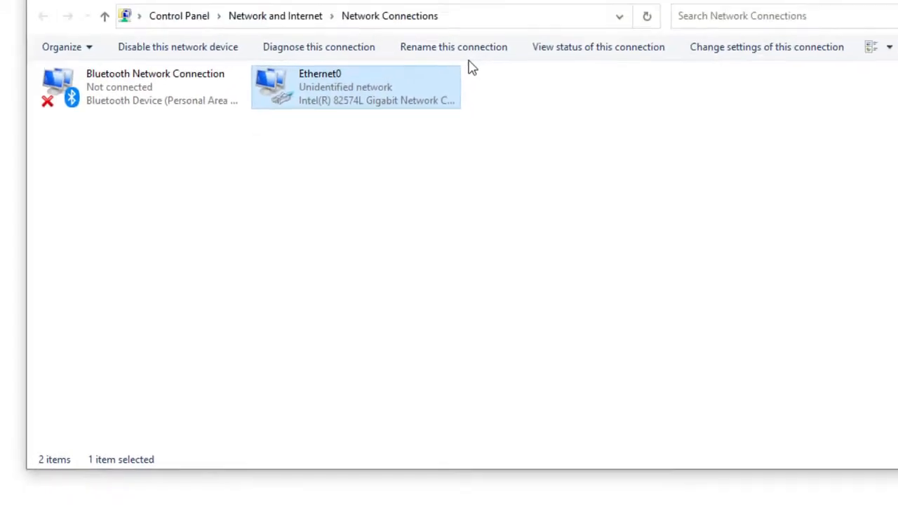
left_click(828, 40)
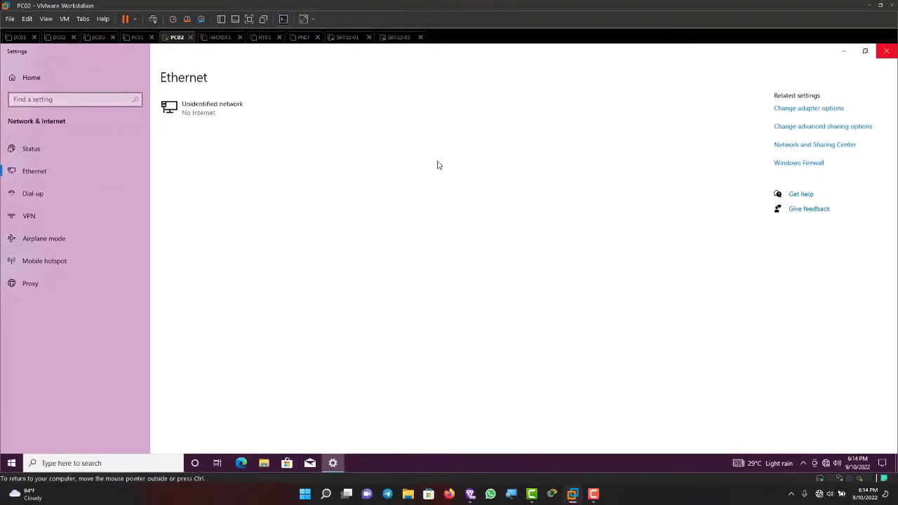
left_click(885, 51)
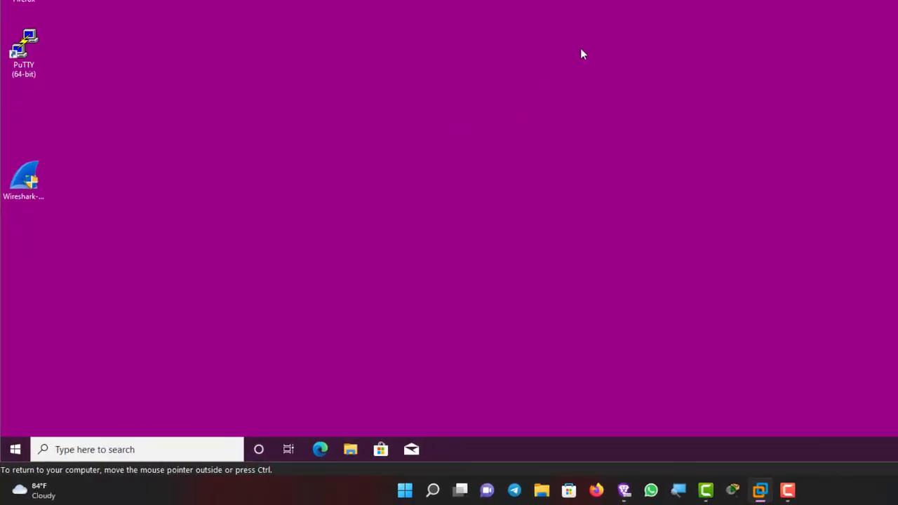
Step: Launch Command Prompt via cmd and run ipconfig, showing Ethernet0 at 192.168.33.129
key("super+s")
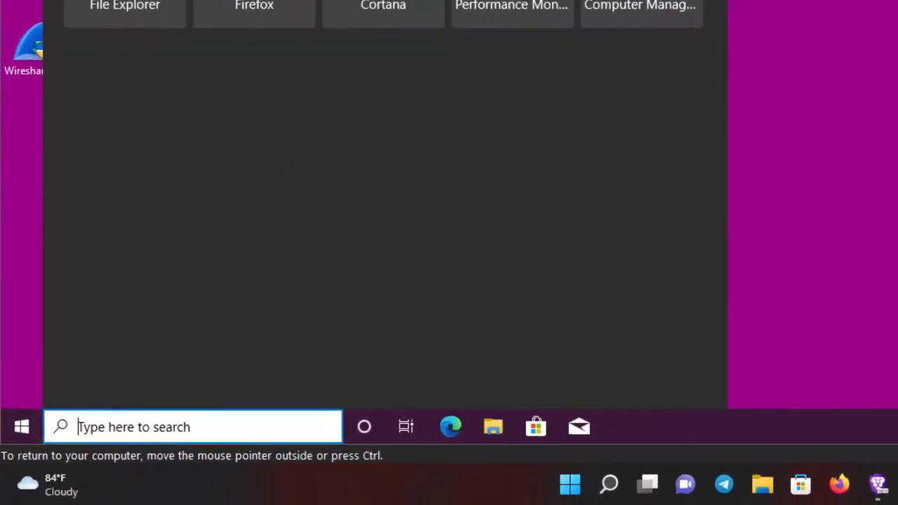
type("cmd")
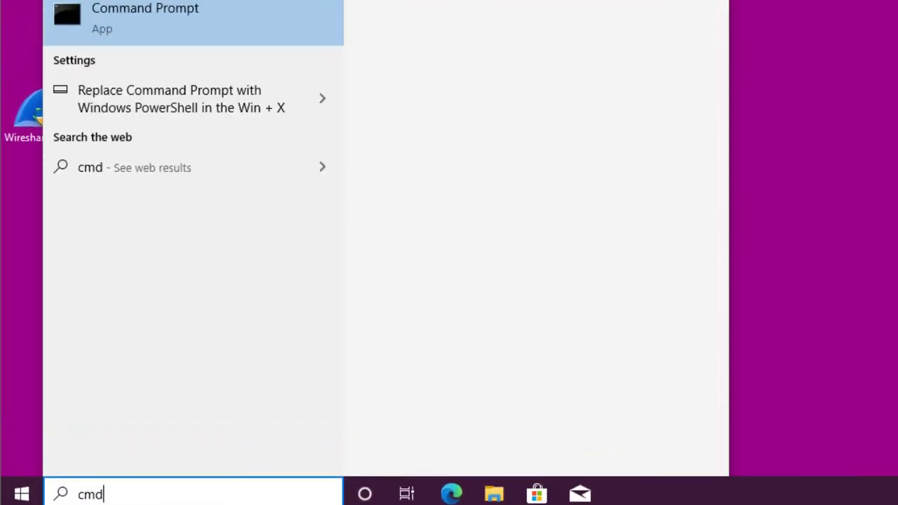
key("Return")
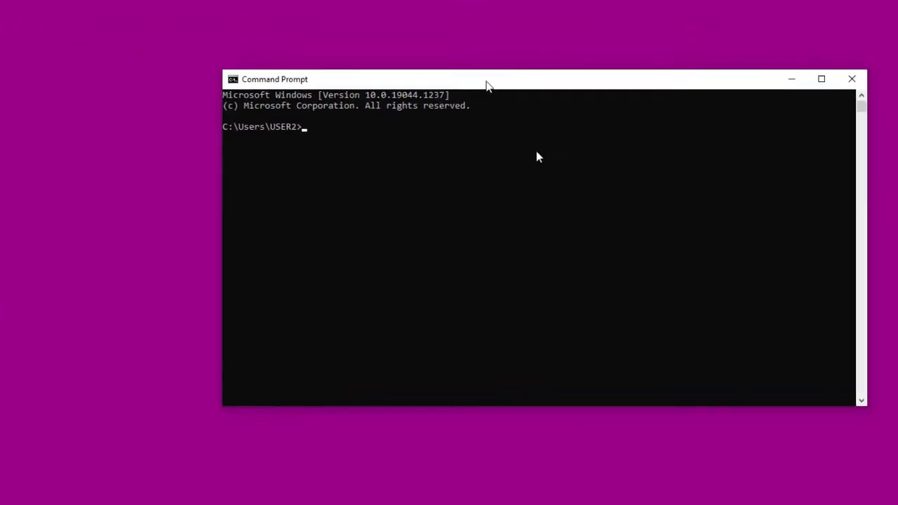
left_click(346, 200)
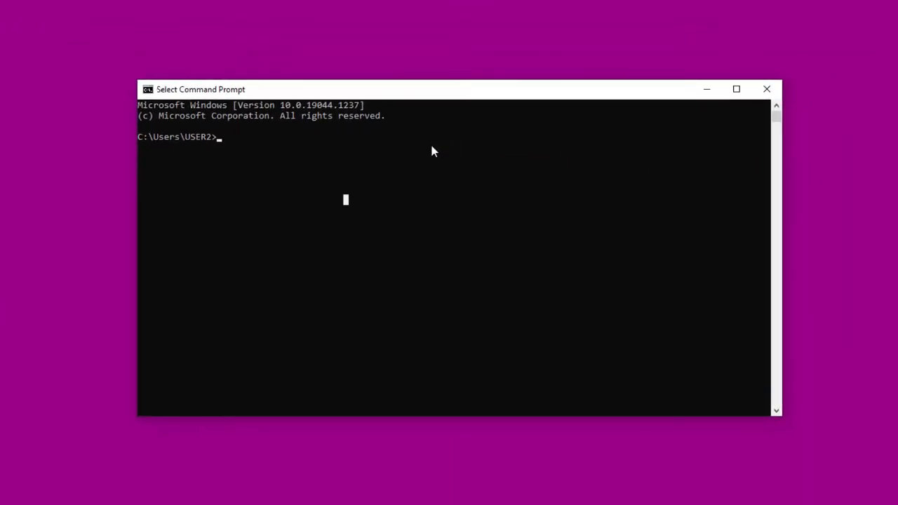
key("Up")
key("Up")
key("Up")
key("Left")
key("Escape")
type("ip")
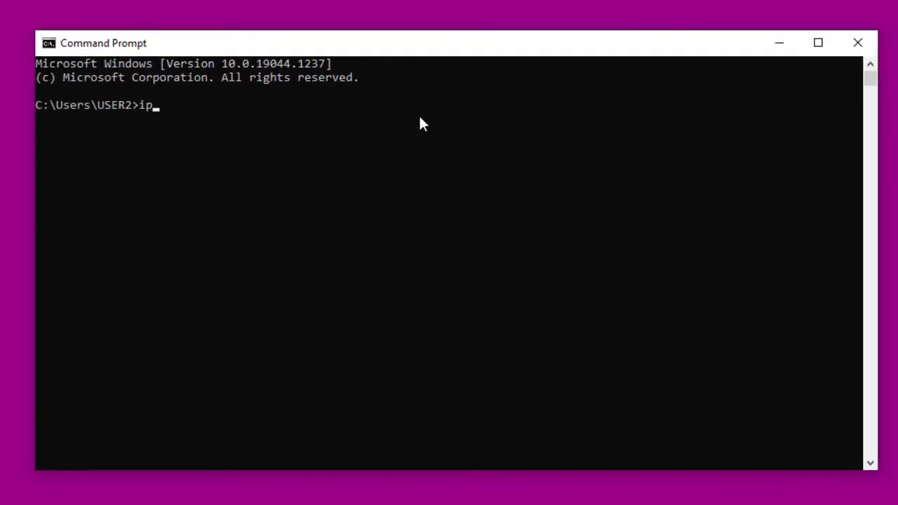
type("config")
key("Return")
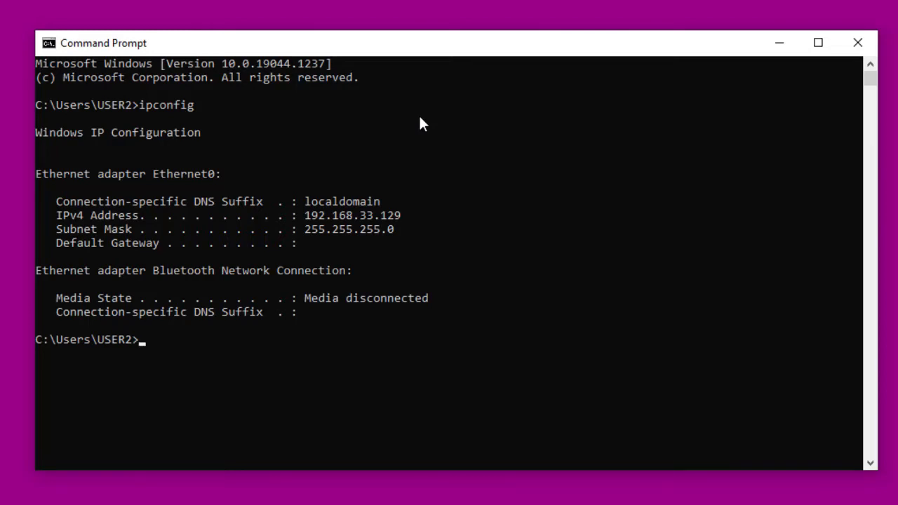
Step: Run ipconfig /all to see the lease from DHCP server 192.168.33.254
key("Up")
type("/all")
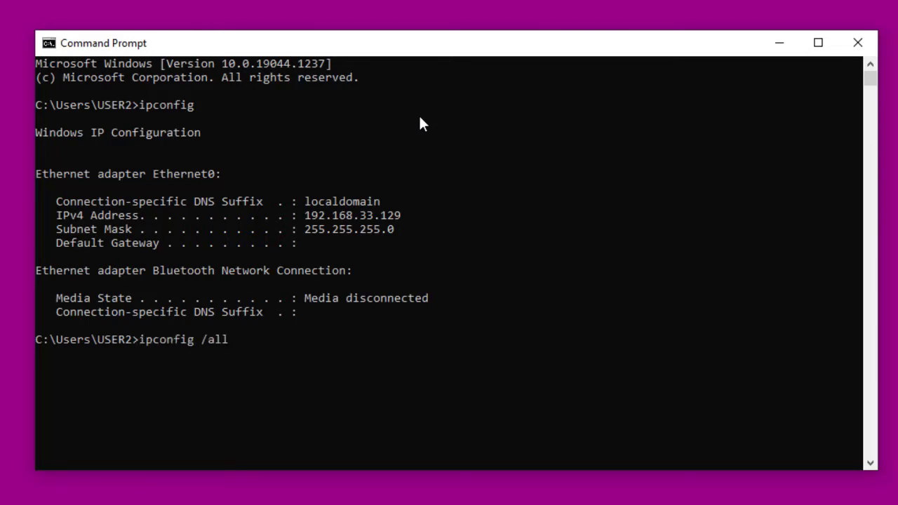
key("Return")
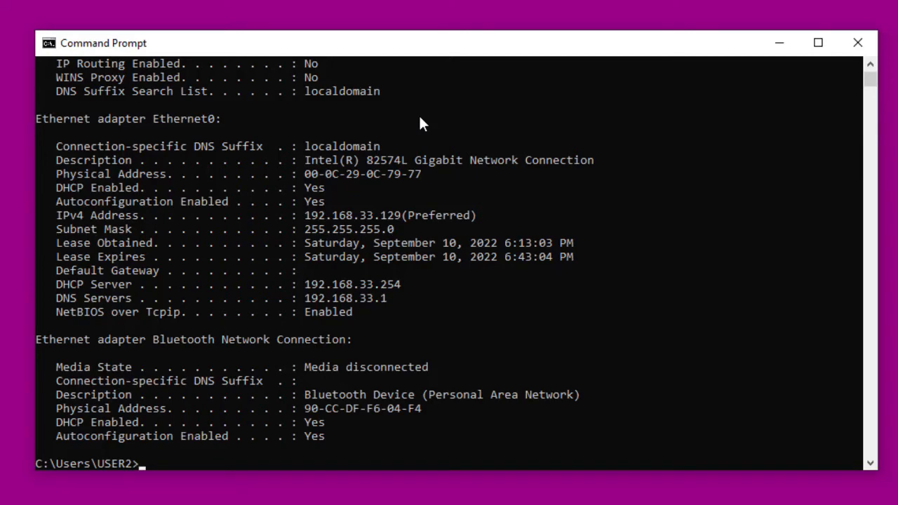
scroll(420, 121, "up", 5)
scroll(420, 120, "down", 12)
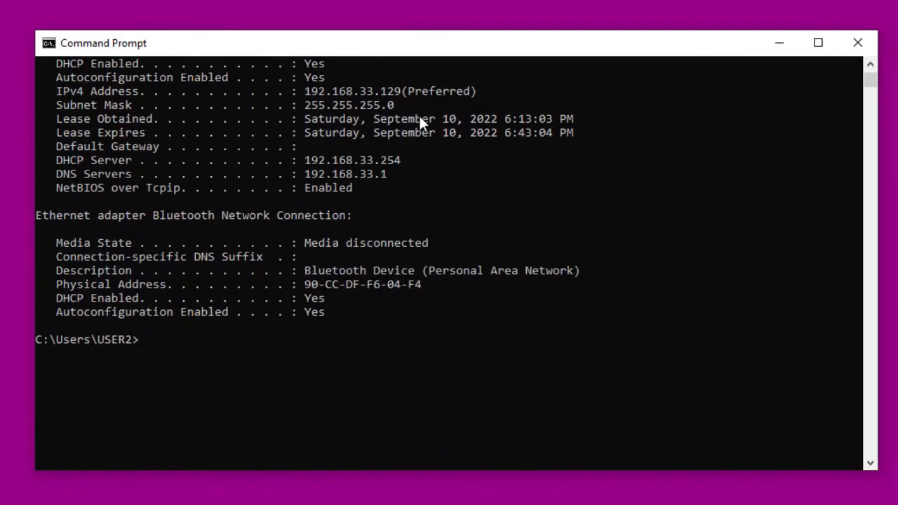
scroll(419, 120, "up", 10)
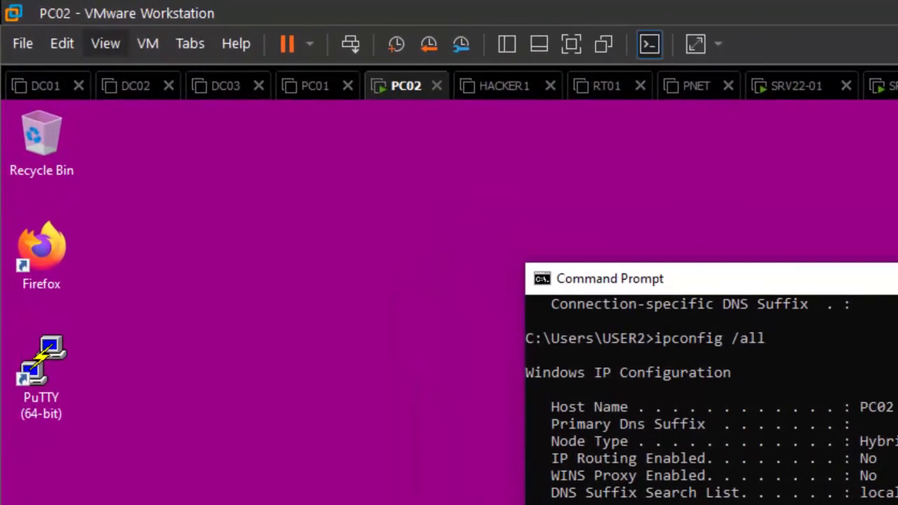
Step: In the Virtual Network Editor, uncheck Use local DHCP service for VMnet1 and apply
left_click(47, 19)
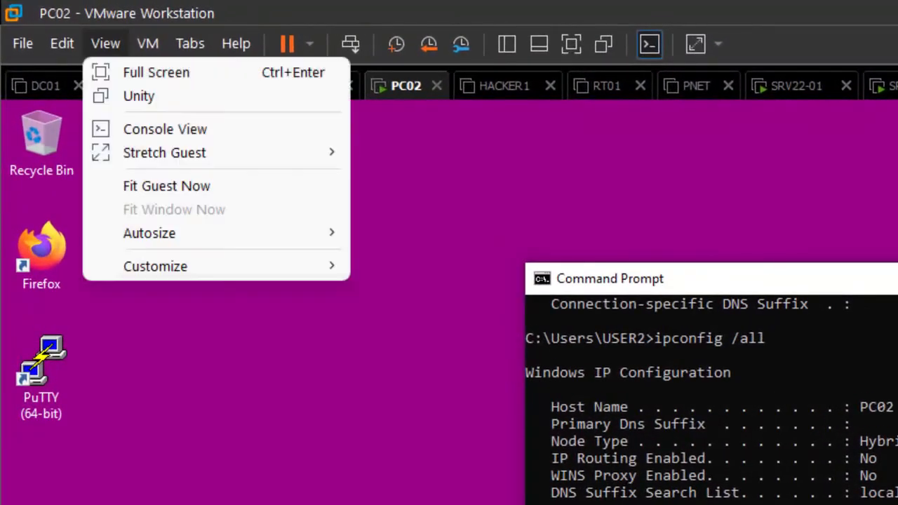
mouse_move(61, 43)
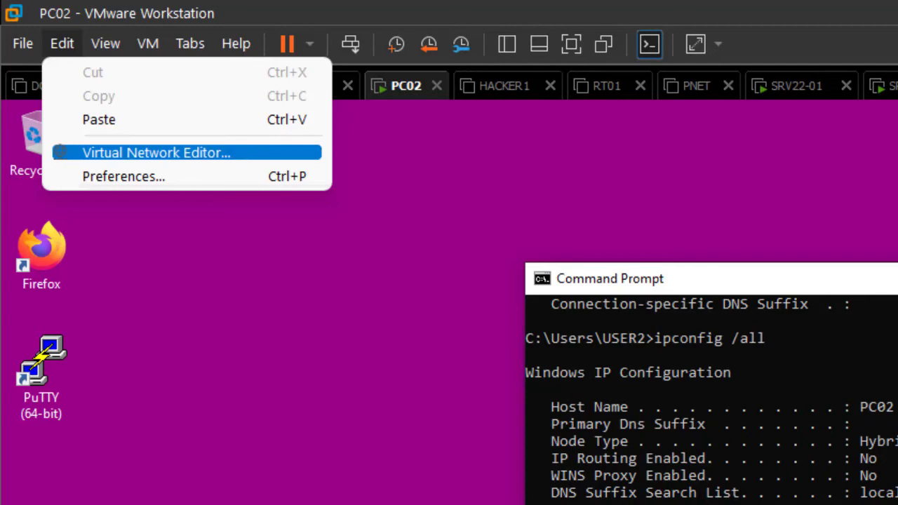
left_click(156, 152)
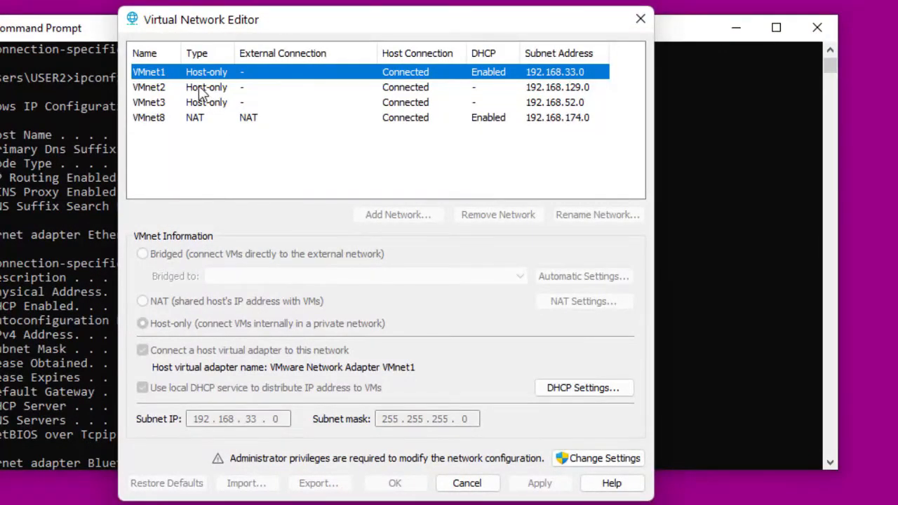
left_click(166, 89)
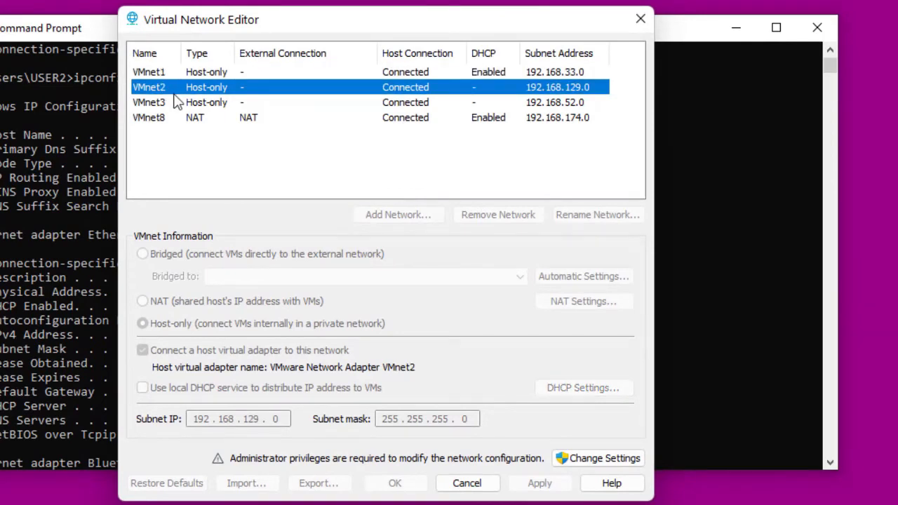
left_click(193, 75)
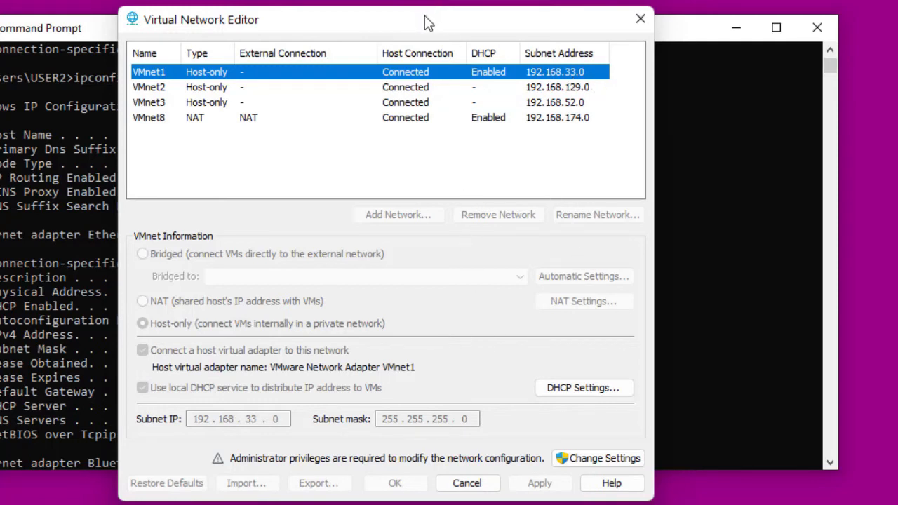
left_click(598, 459)
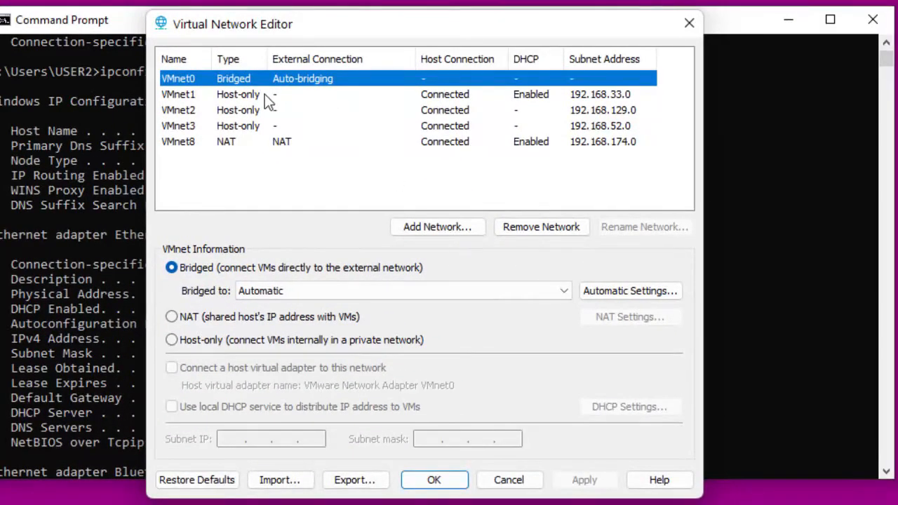
left_click(220, 101)
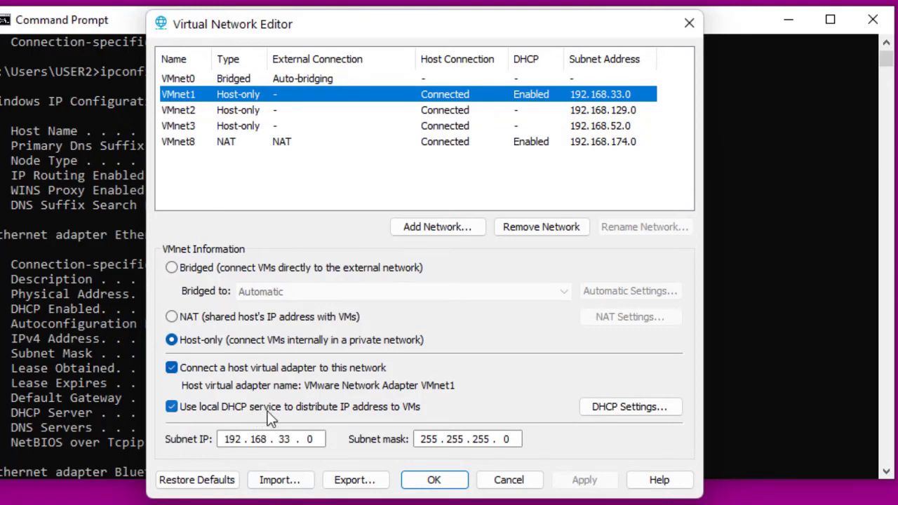
left_click(172, 408)
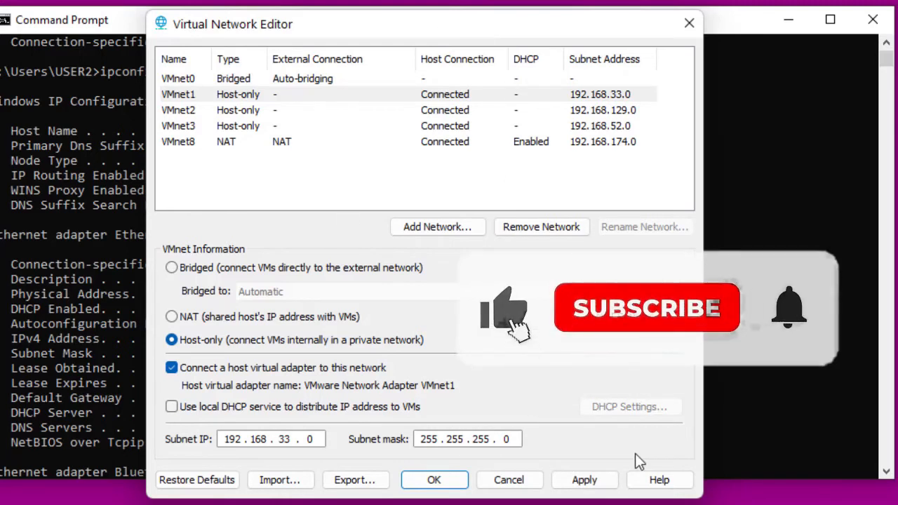
left_click(583, 481)
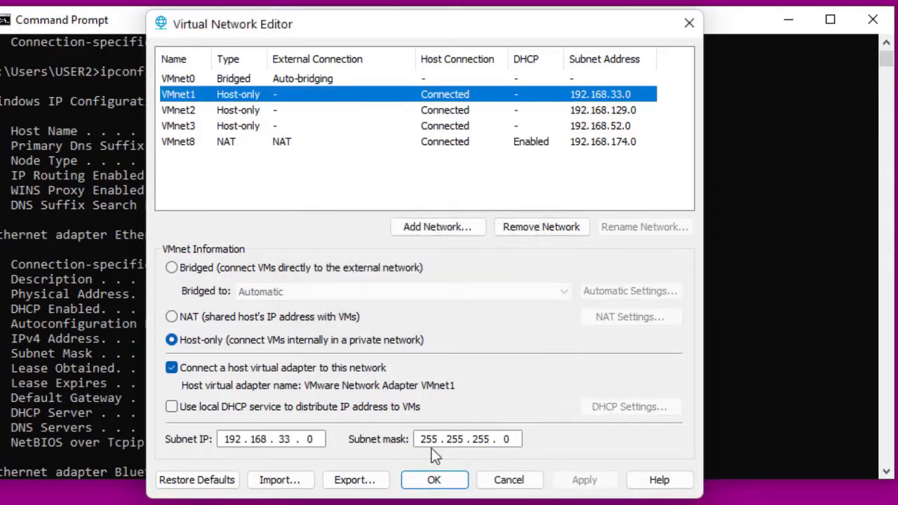
left_click(432, 481)
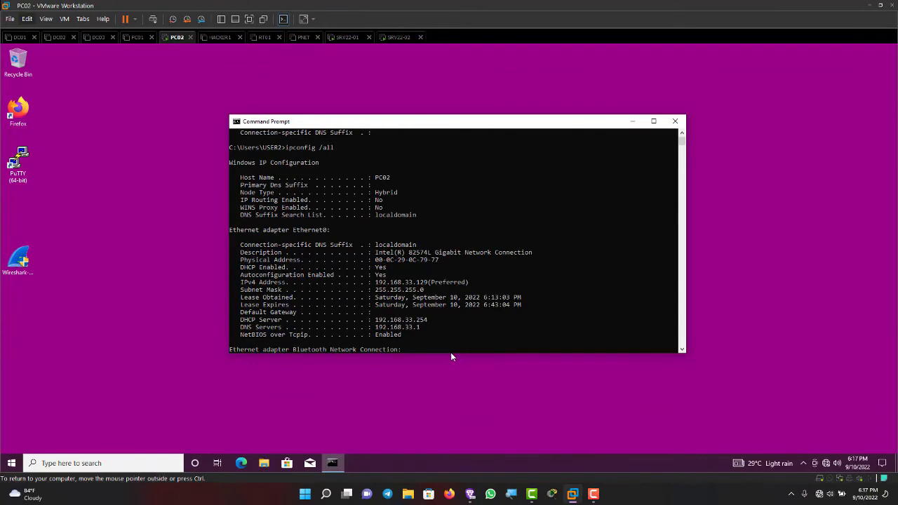
Step: Rerun ipconfig /all and then plain ipconfig on PC02
left_click(459, 297)
left_click(470, 319)
key("Up")
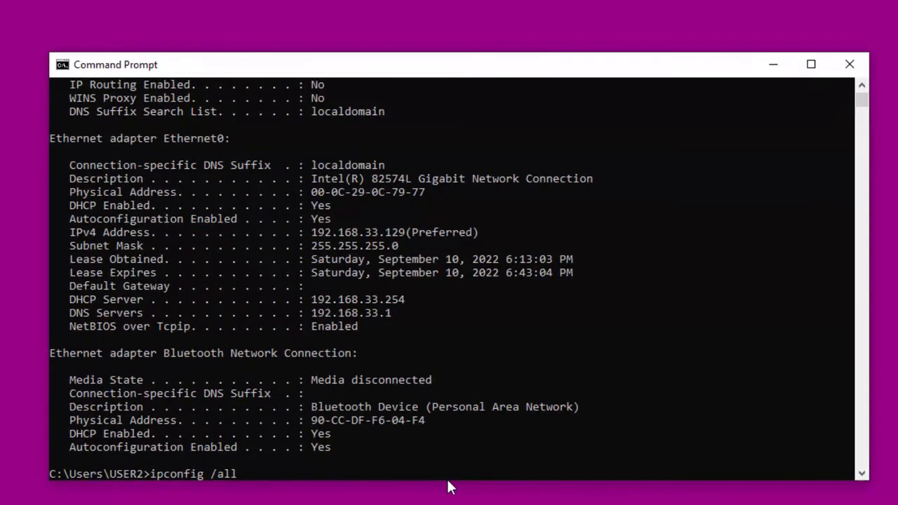
key("Return")
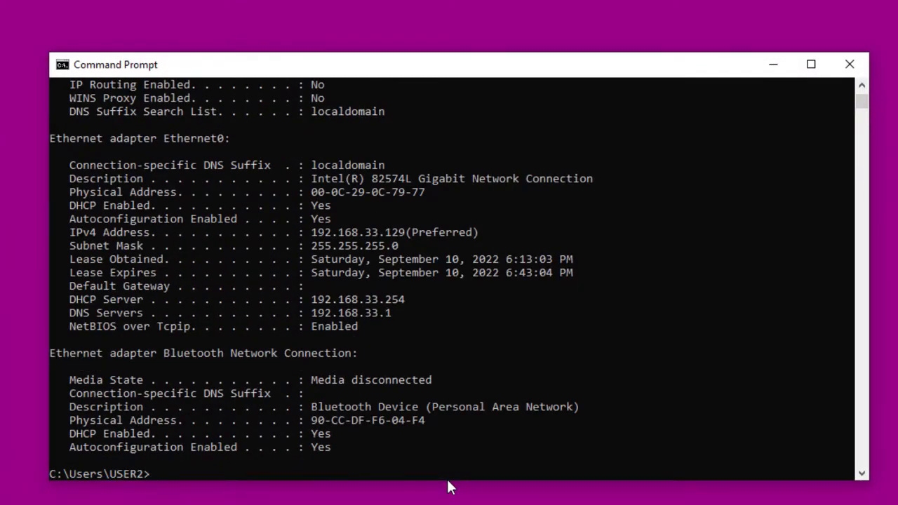
key("Up")
key("BackSpace")
key("BackSpace")
key("BackSpace")
key("BackSpace")
key("Return")
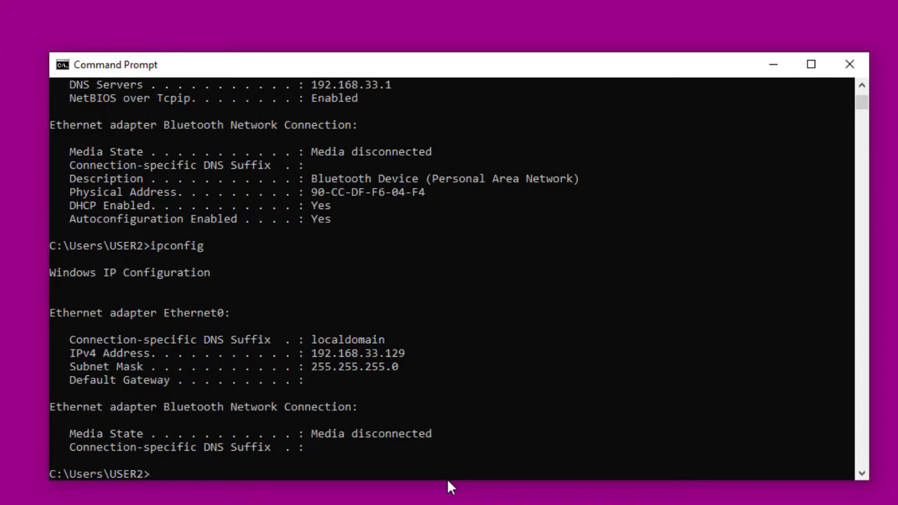
Step: Release PC02's current 192.168.33.129 lease with ipconfig /release
key("ctrl+m")
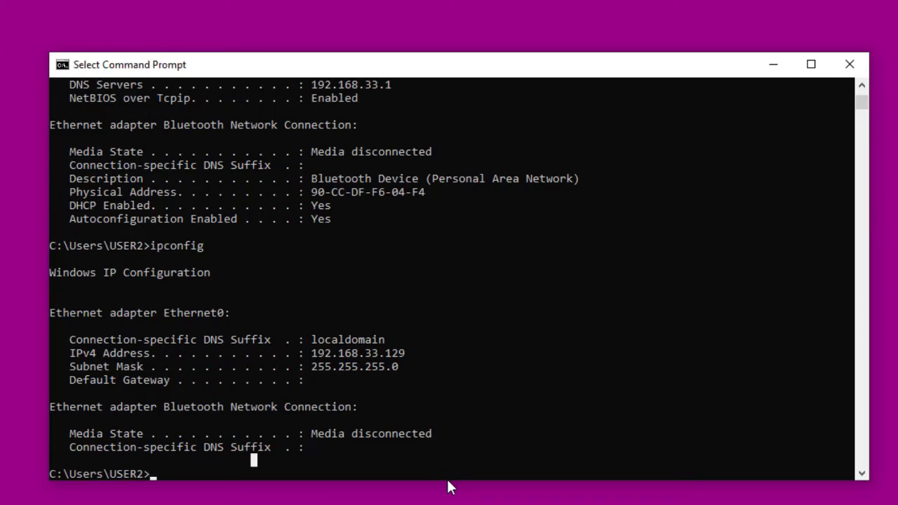
key("Escape")
type("ip")
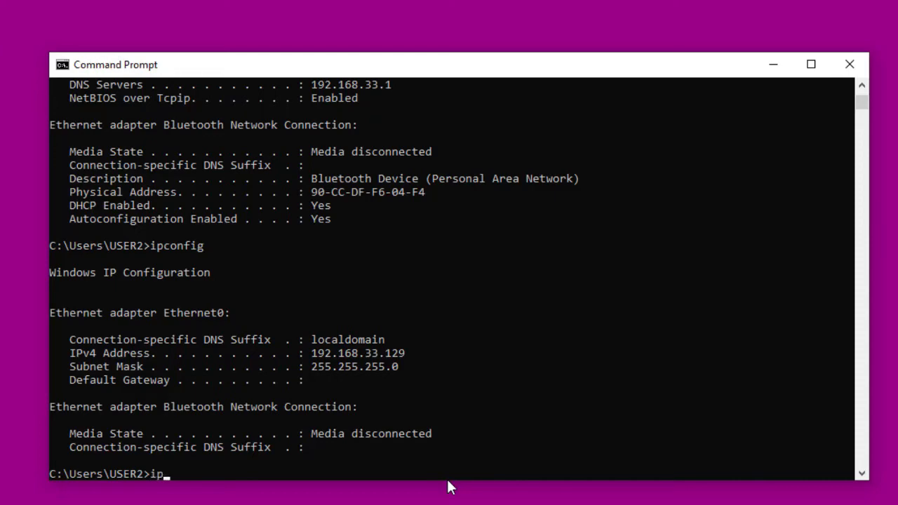
type("conf")
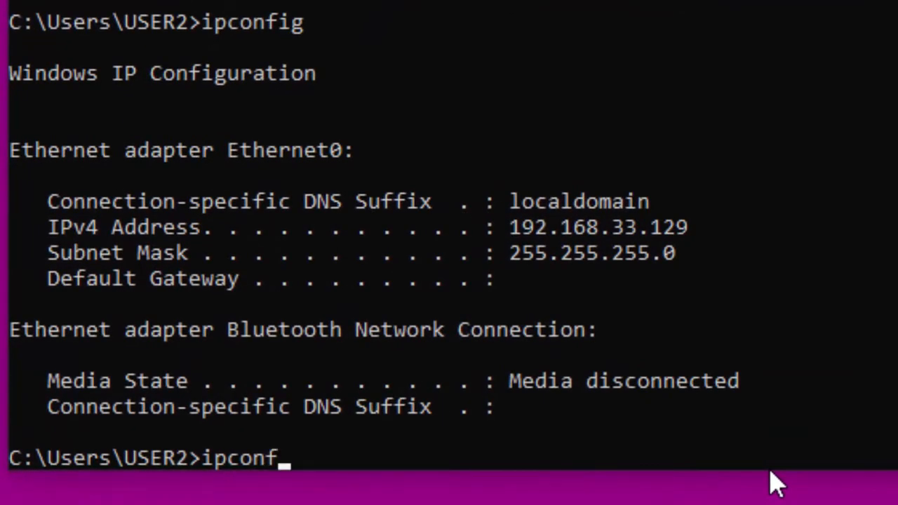
type("ig /")
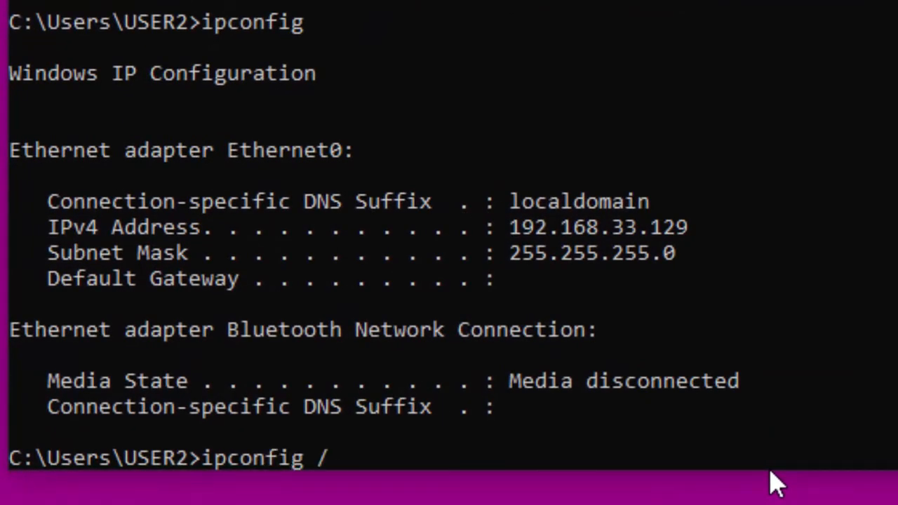
type("lease")
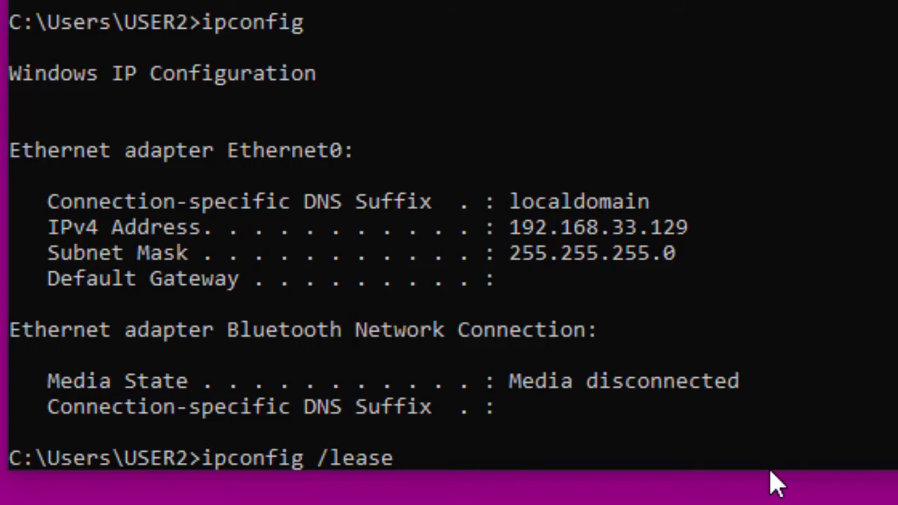
key("Return")
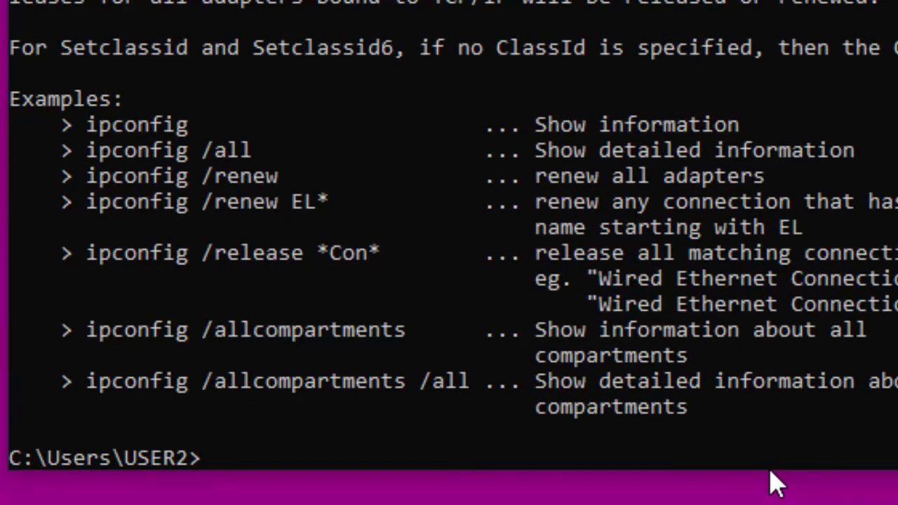
key("Up")
key("BackSpace")
key("BackSpace")
key("BackSpace")
key("BackSpace")
key("BackSpace")
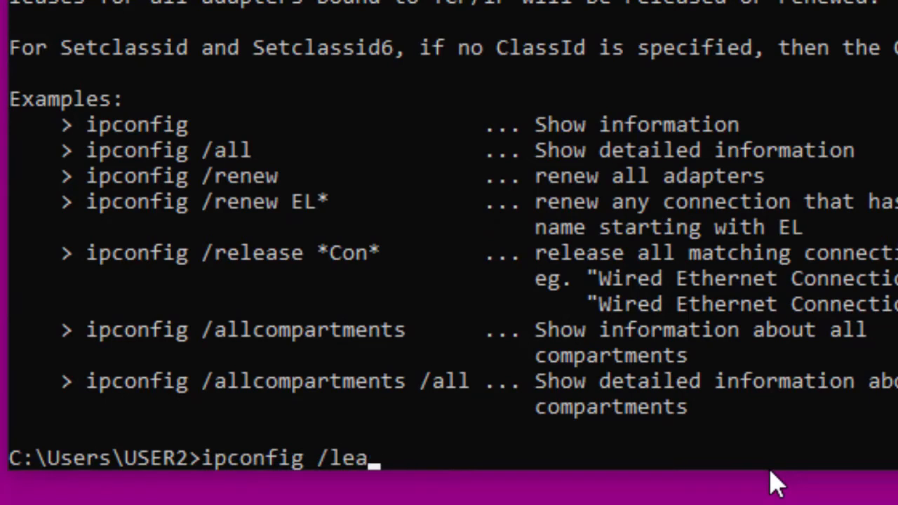
type("release")
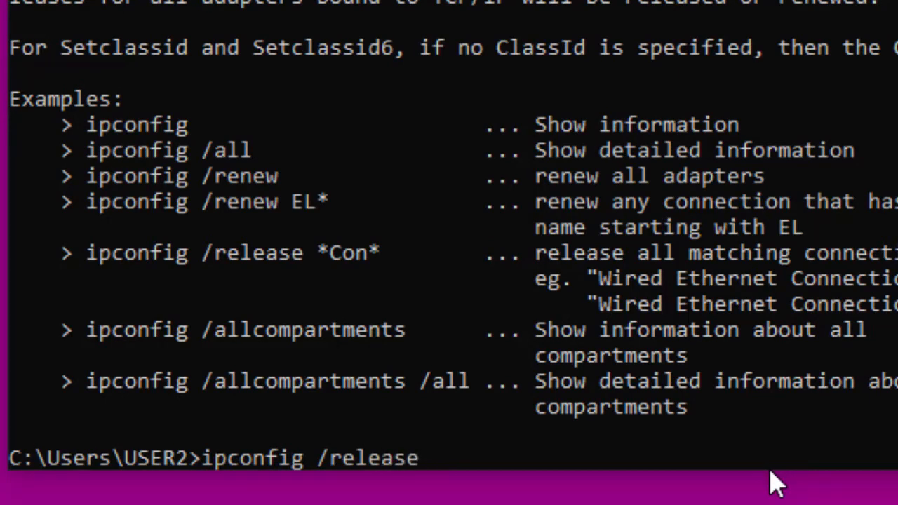
key("Return")
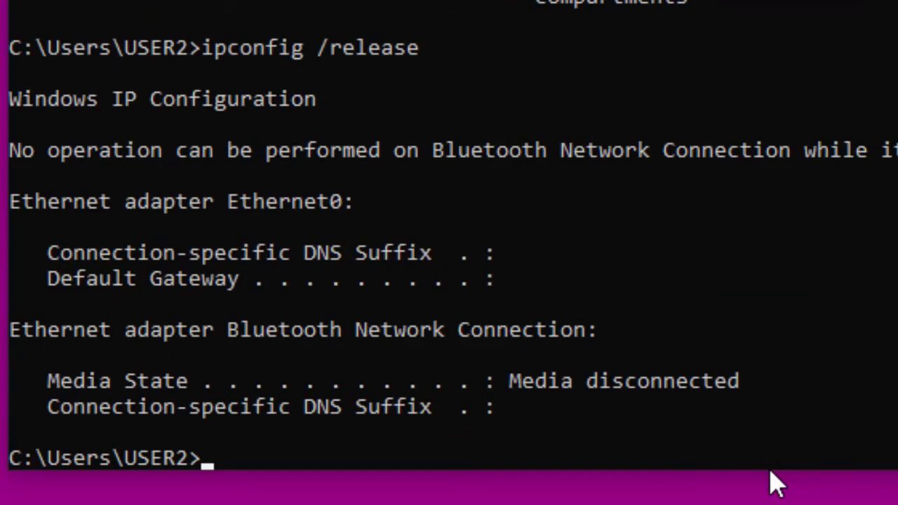
Step: Run ipconfig /renew to obtain 192.168.4.1 with gateway 192.168.4.254
key("Up")
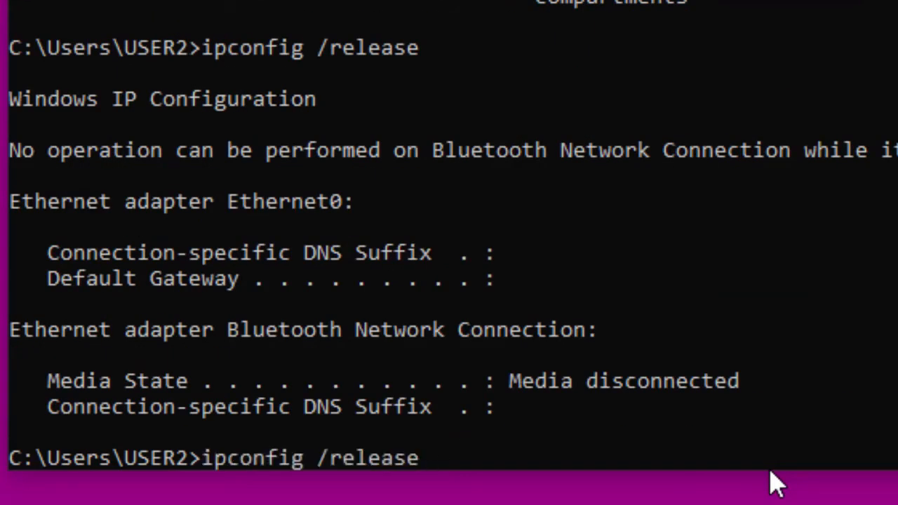
key("BackSpace")
key("BackSpace")
key("BackSpace")
key("BackSpace")
key("BackSpace")
key("BackSpace")
key("BackSpace")
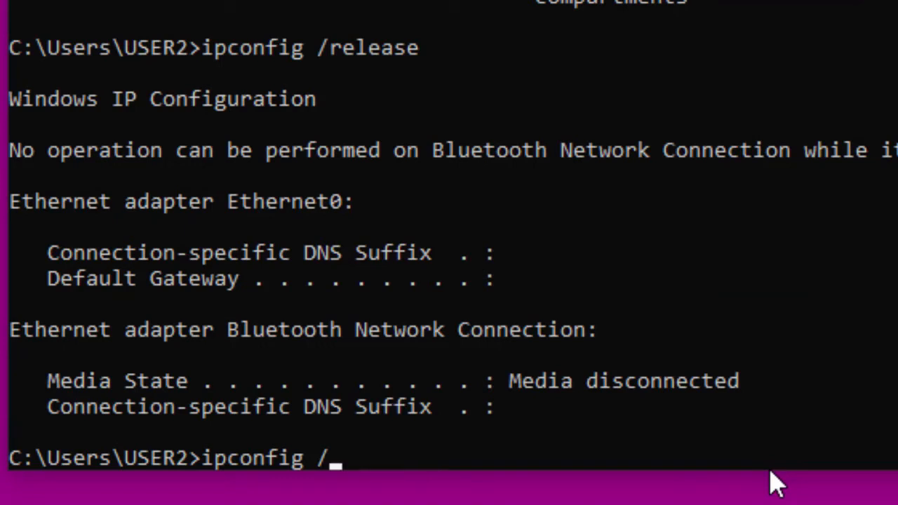
type("ren")
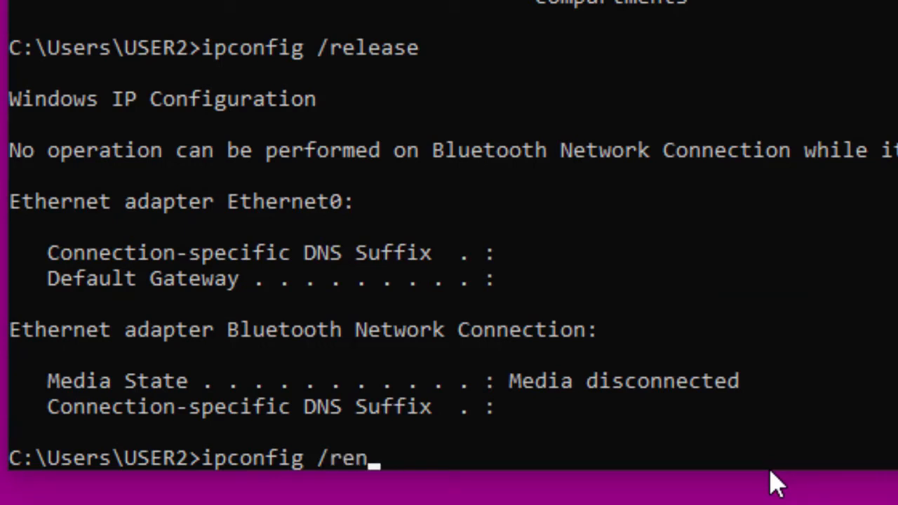
type("w")
key("BackSpace")
type("ew")
key("Return")
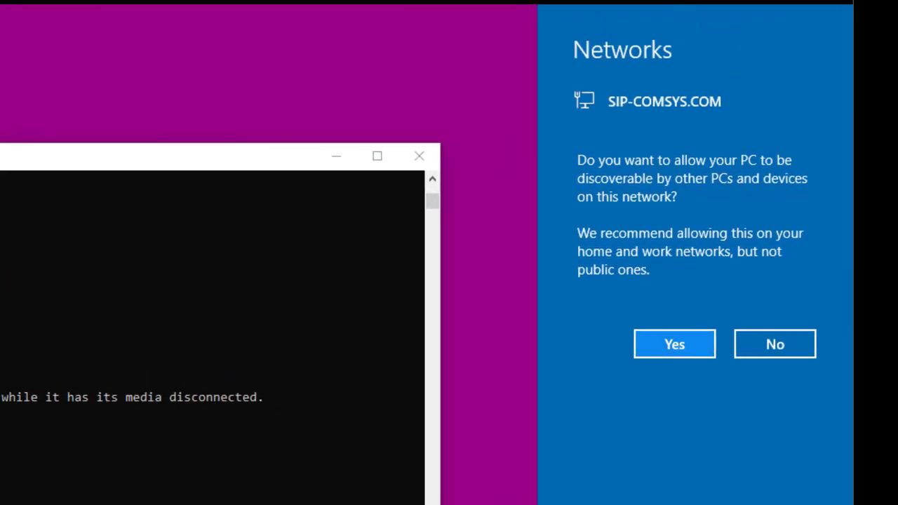
Step: Make PC02 discoverable, then run ipconfig /all to confirm lease 192.168.4.1 and gateway 192.168.4.254
left_click(674, 344)
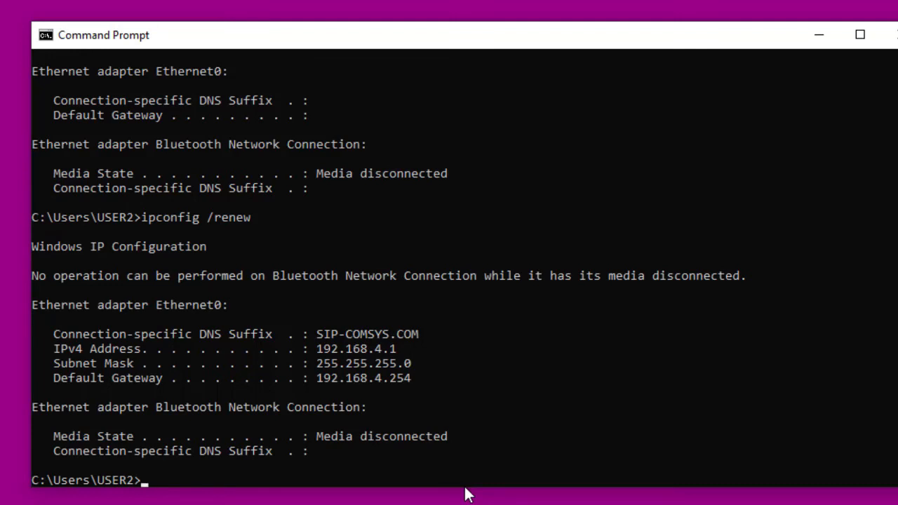
key("ctrl+m")
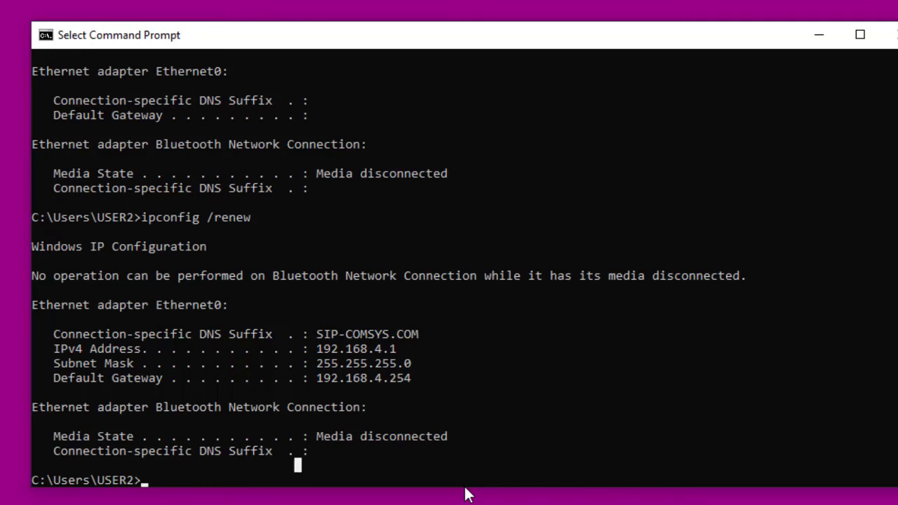
key("Escape")
type("ipcon")
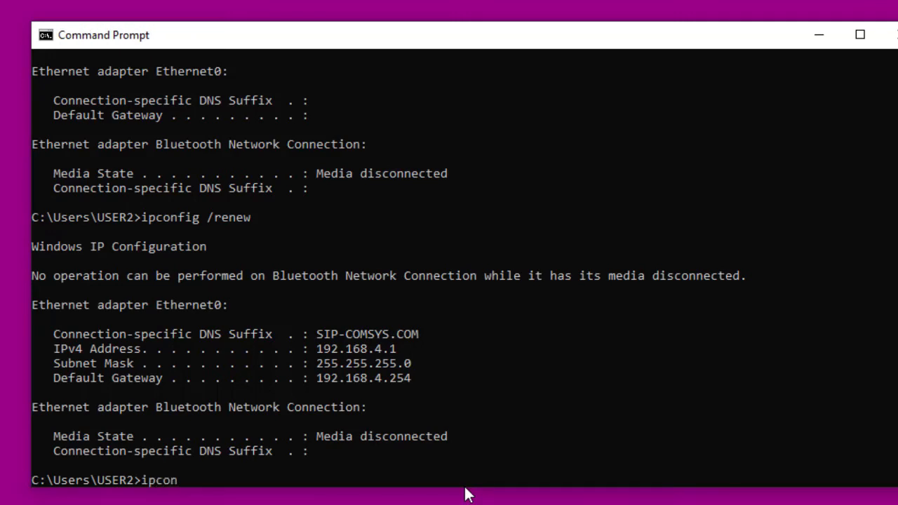
type("fig /all")
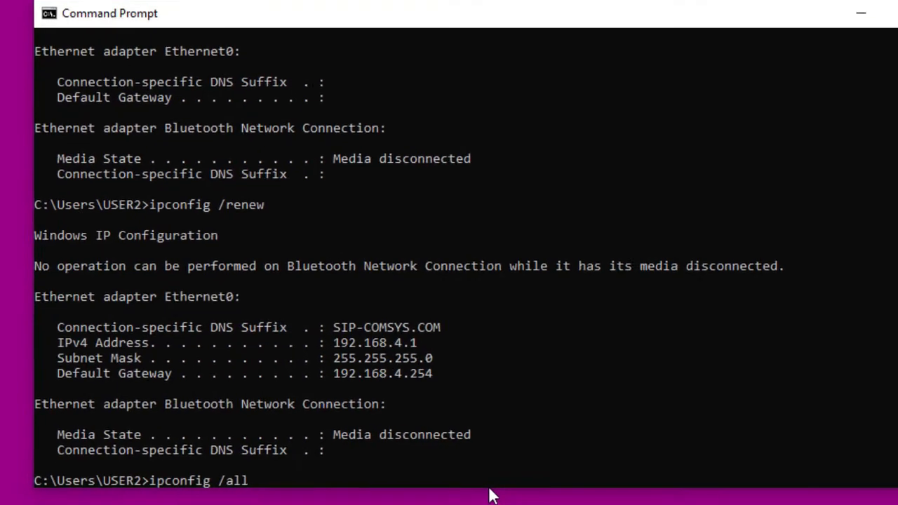
key("Return")
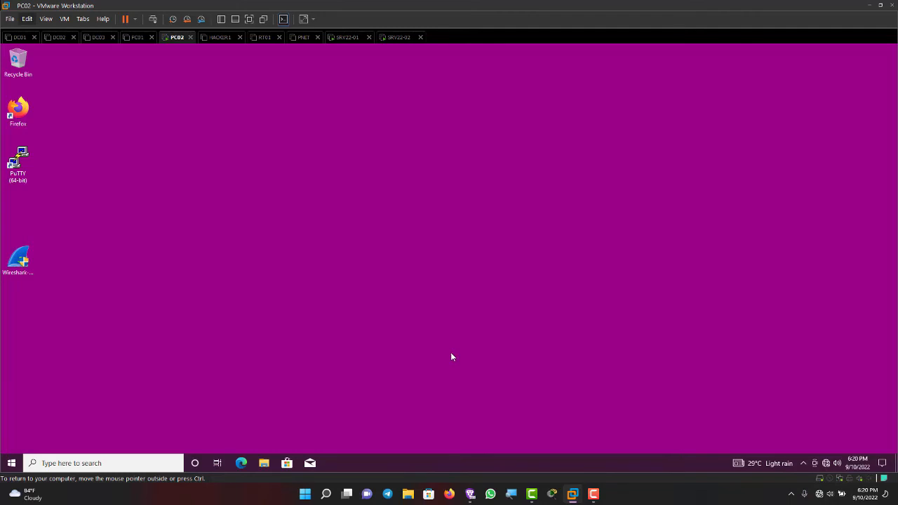
Step: Go to Settings > Accounts > Access work or school and start connecting PC02
left_click(12, 463)
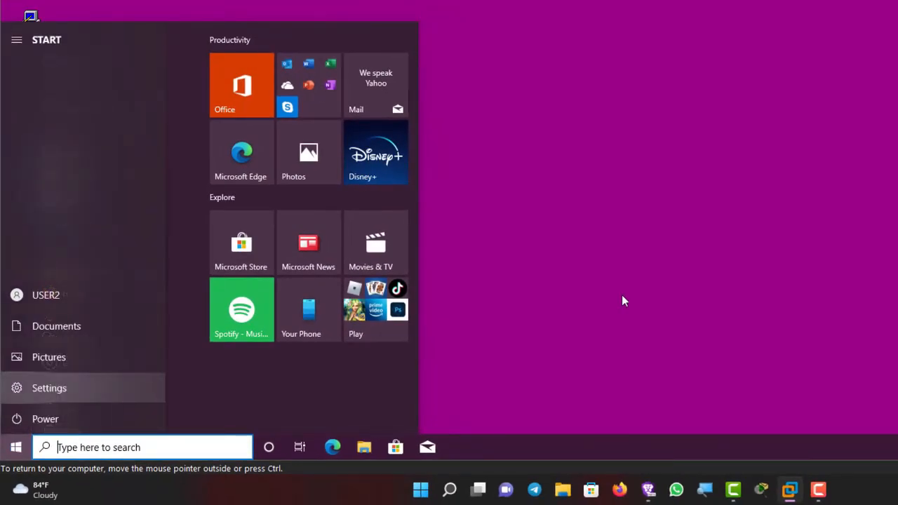
key("Return")
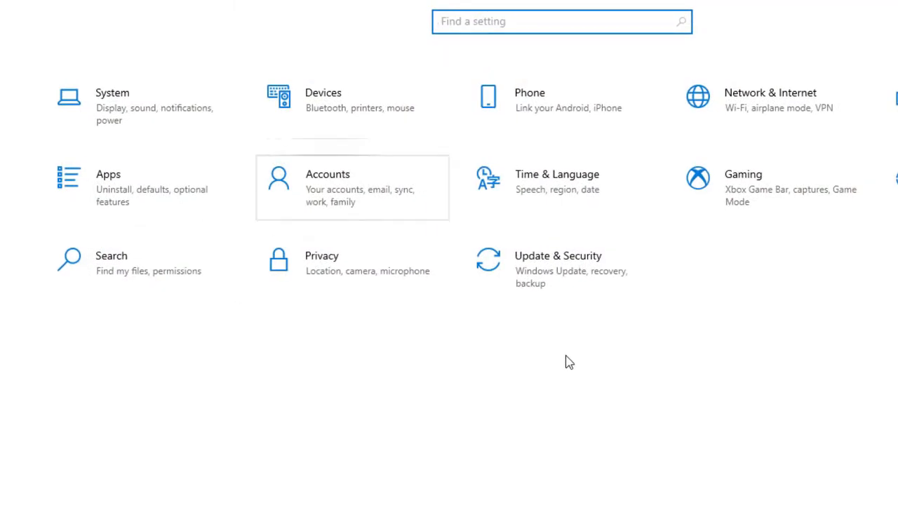
key("Return")
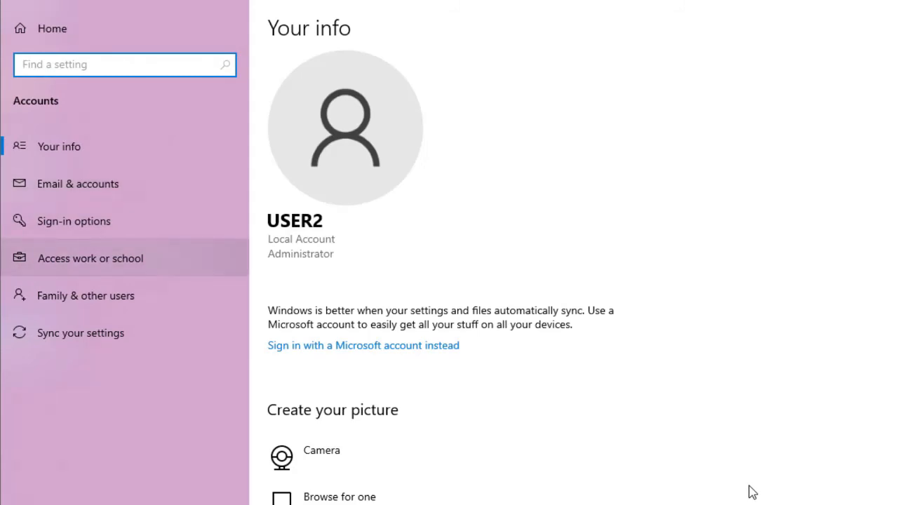
left_click(90, 258)
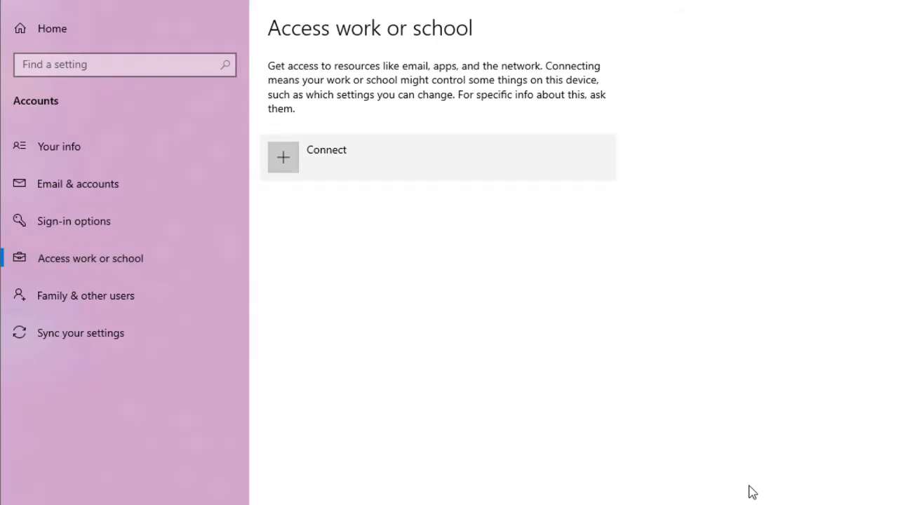
left_click(326, 155)
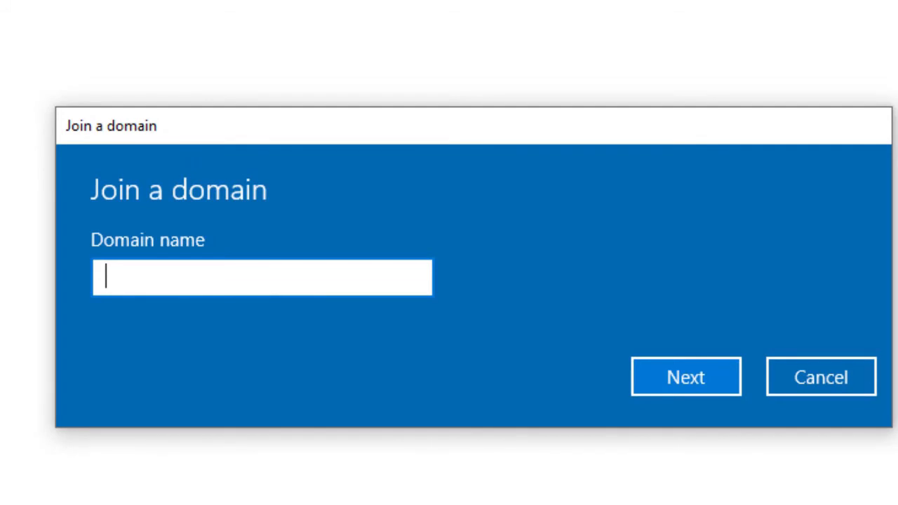
Step: Join PC02 to the sip-comsys domain using the domain administrator's user name and password
type("sip-c")
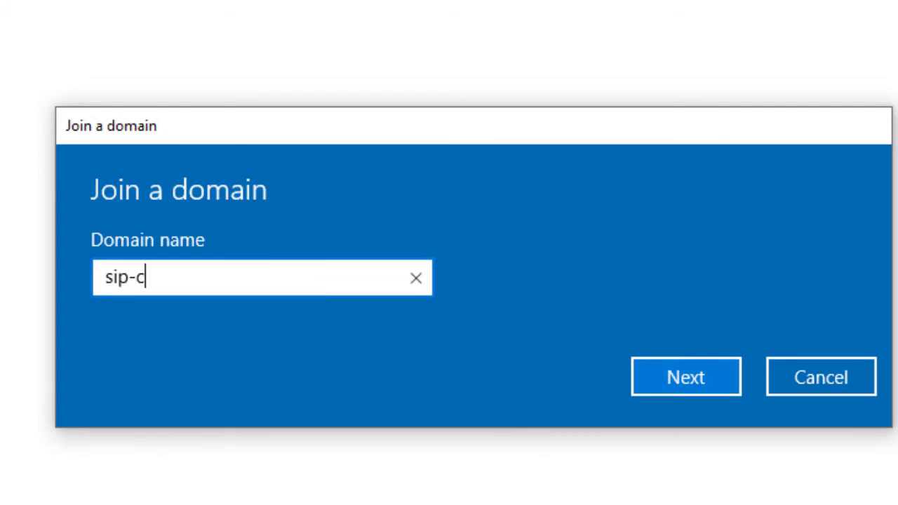
type("omsys")
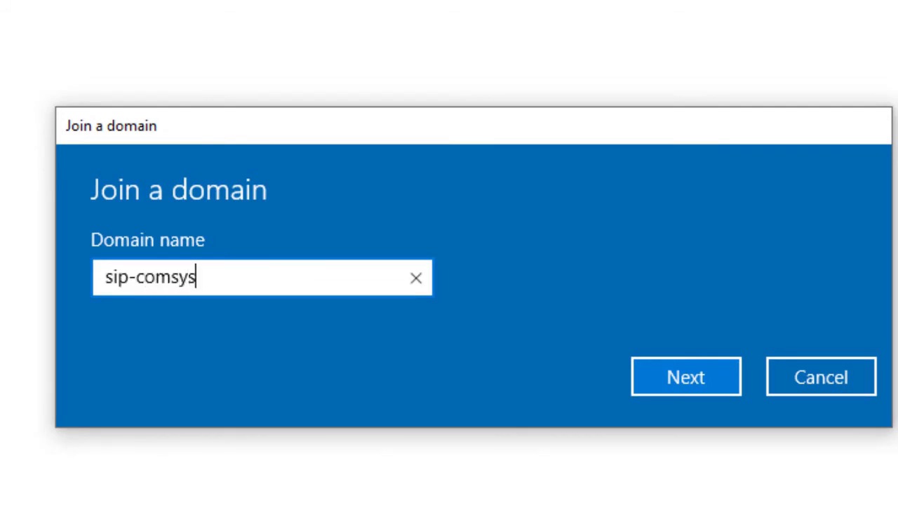
key("Return")
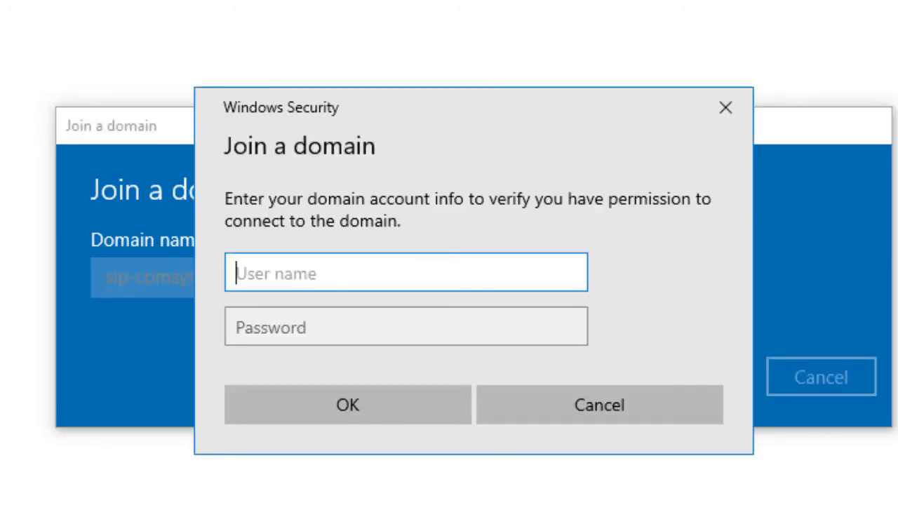
type("admin1")
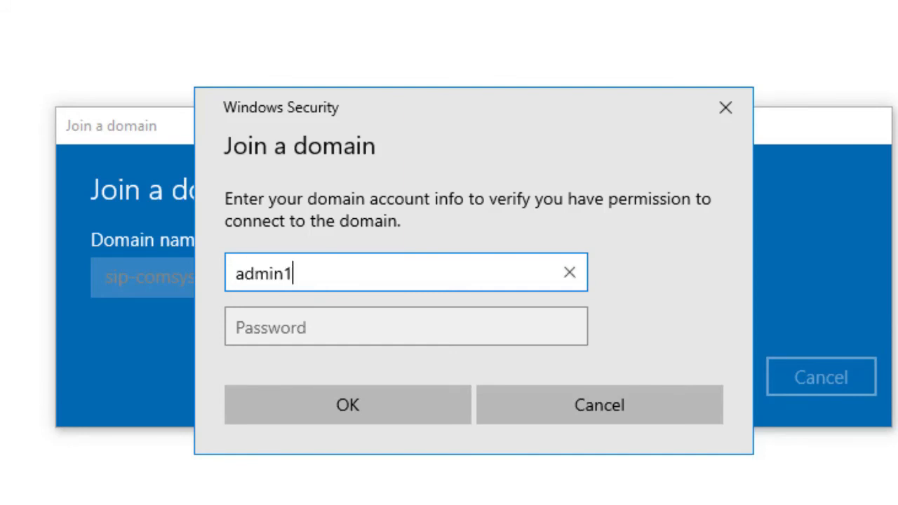
key("Tab")
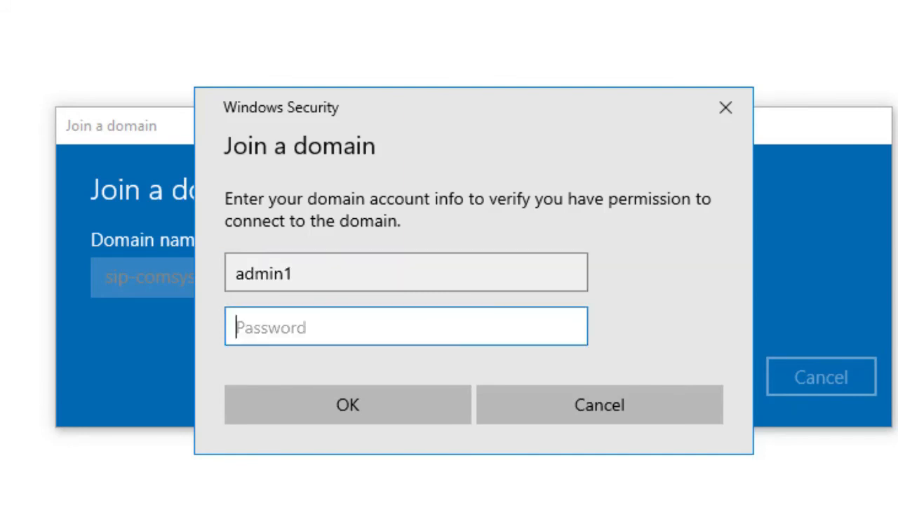
type("••••••")
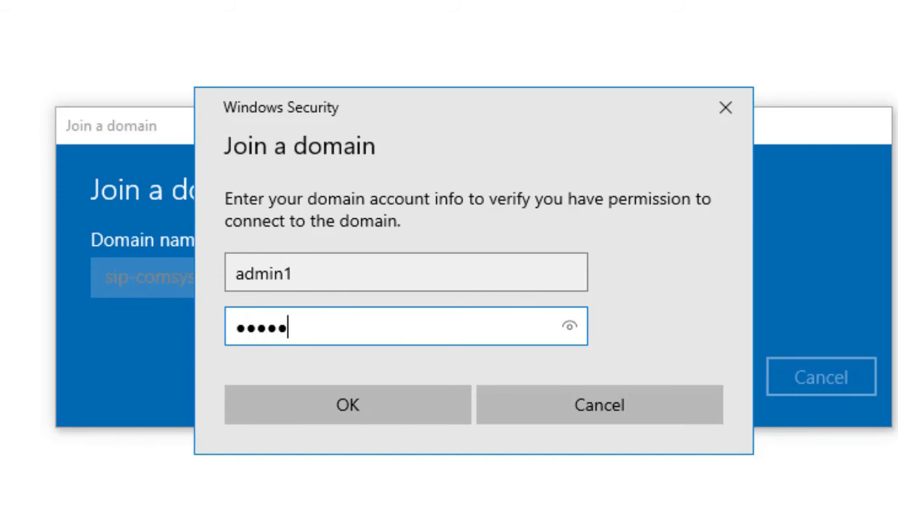
type("•")
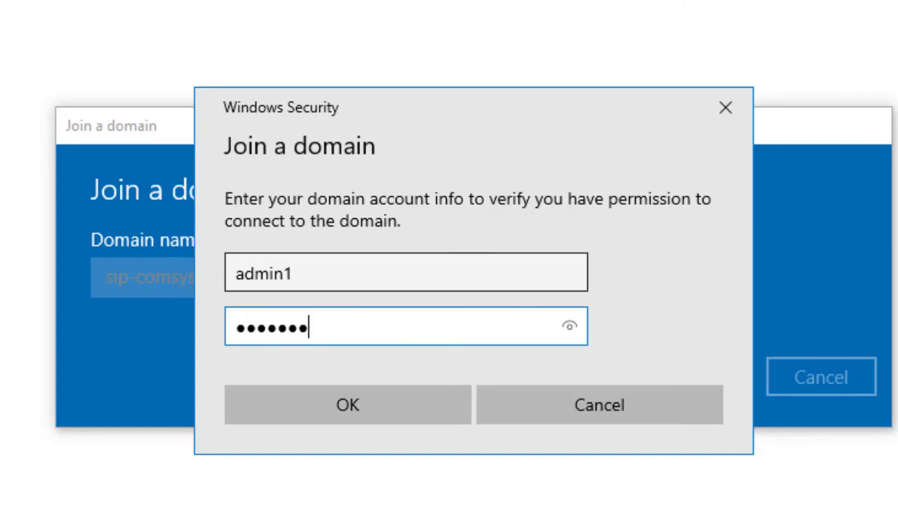
key("Return")
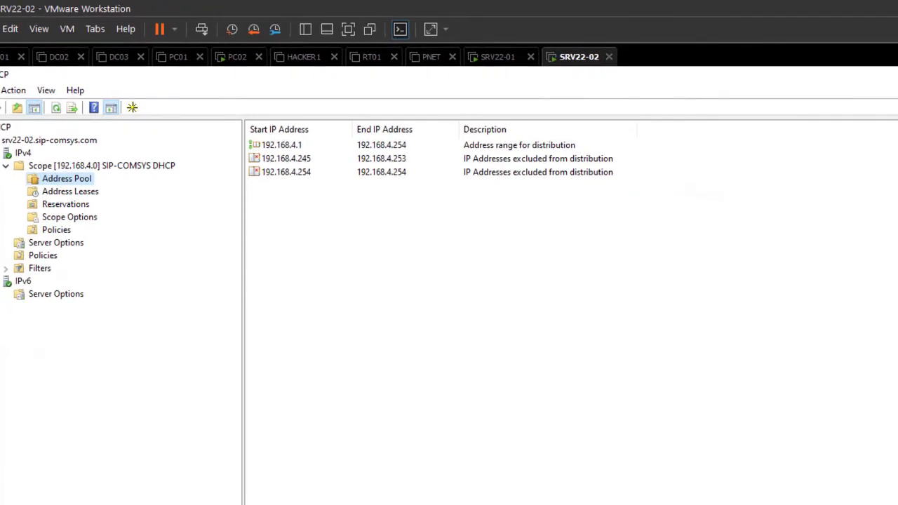
Step: Refresh the scope's Address Leases, select PC02's 192.168.4.1 lease, and widen the Unique ID and Name columns
left_click(70, 192)
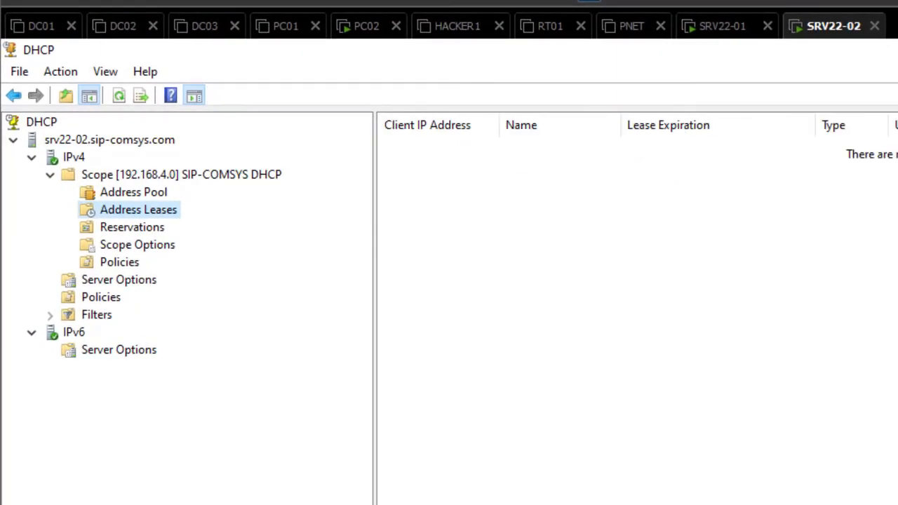
left_click(119, 96)
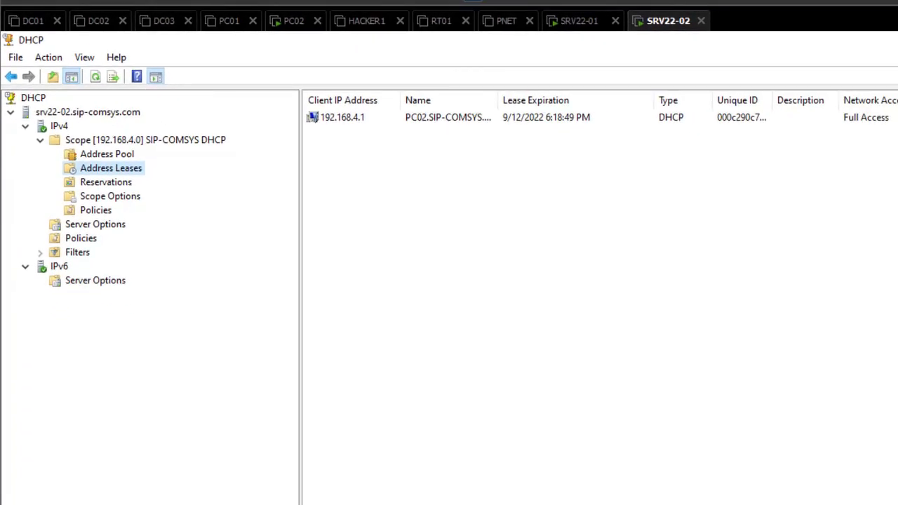
left_click(342, 117)
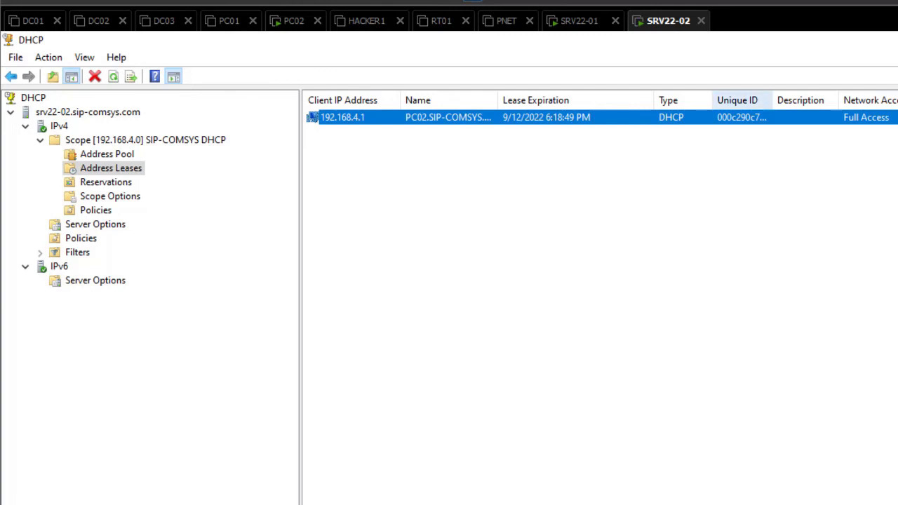
left_click_drag(772, 101, 826, 100)
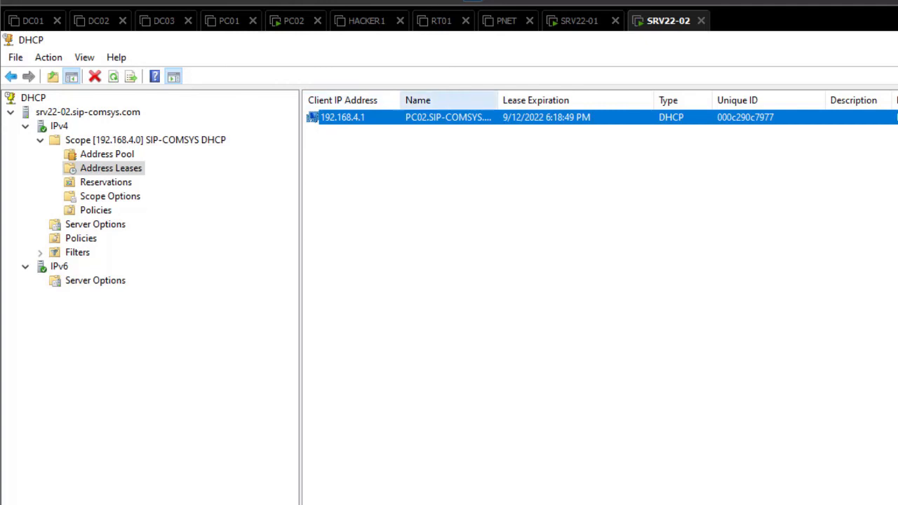
left_click_drag(498, 100, 557, 101)
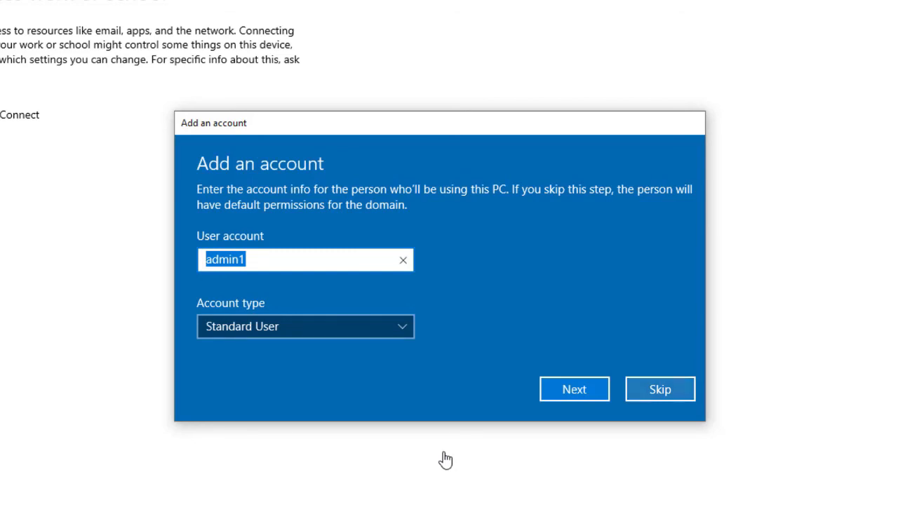
Step: Skip adding an account, restart PC02 now, and start signing in to SRV22-01 with the administrator password
left_click(660, 389)
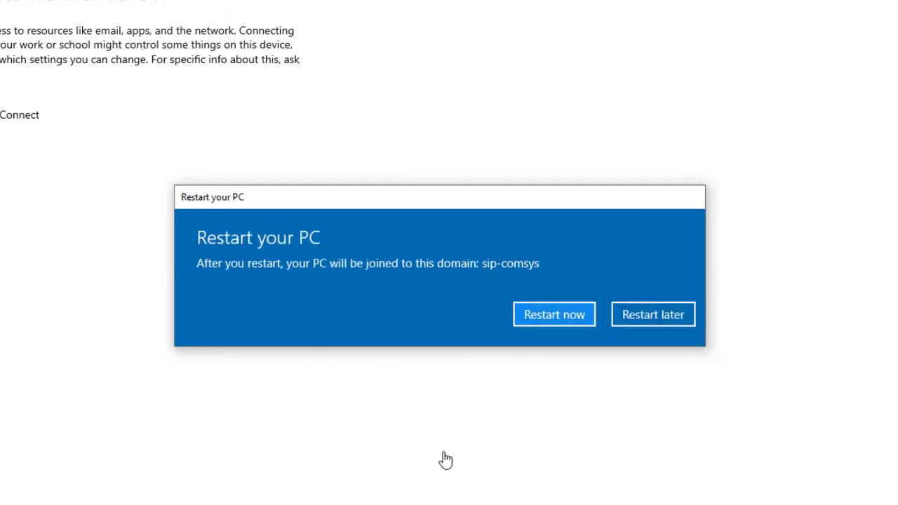
key("Return")
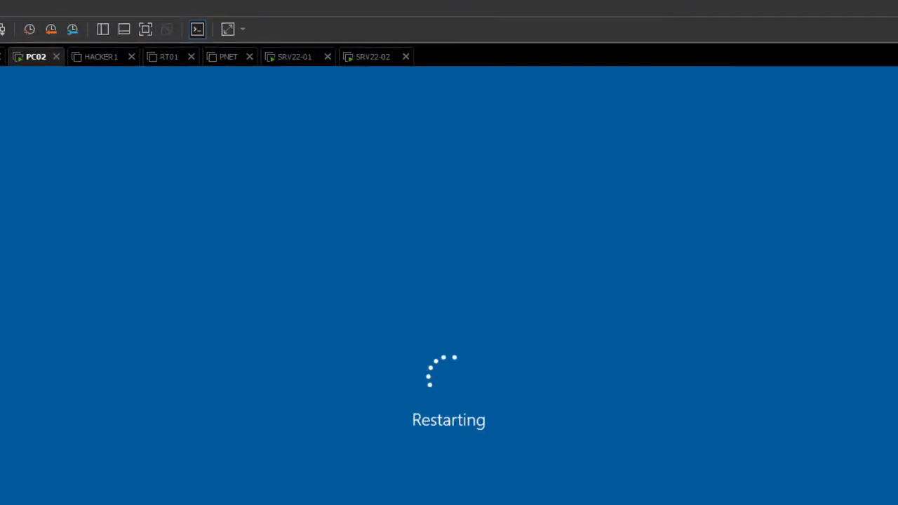
left_click(295, 56)
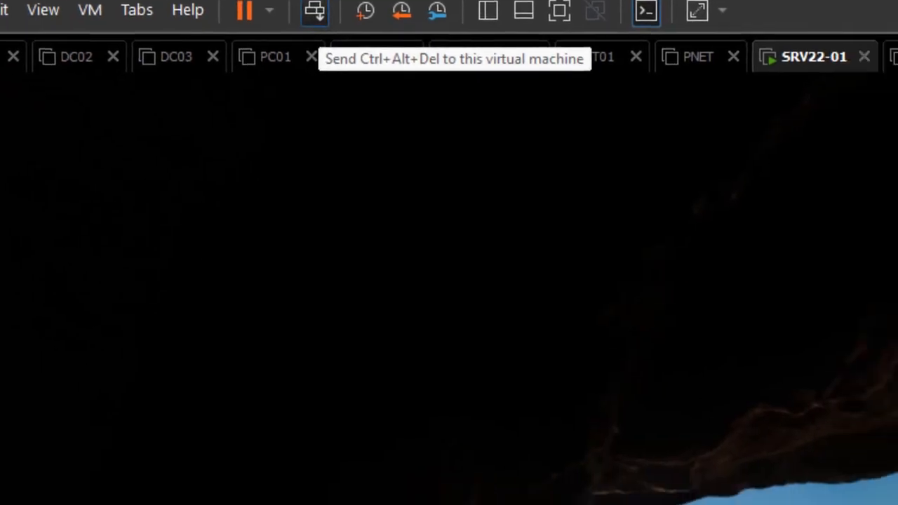
left_click(153, 19)
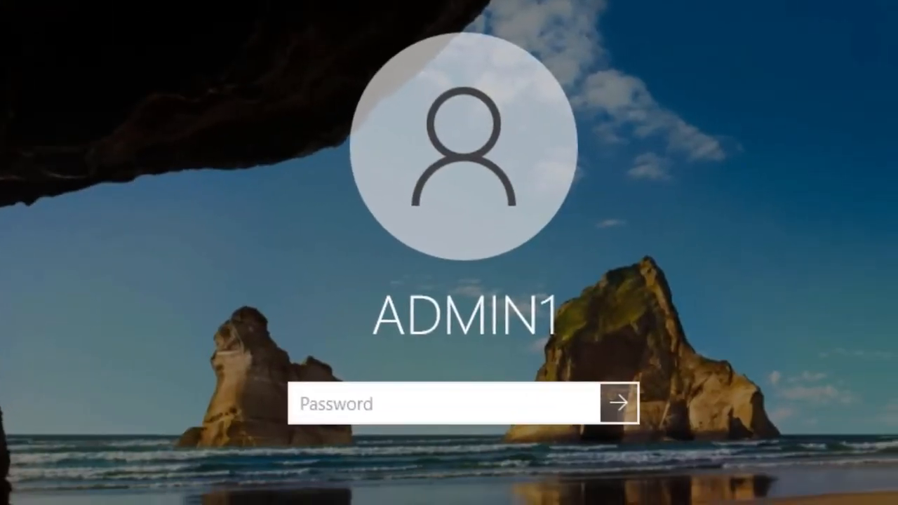
type("Pa$$w0r")
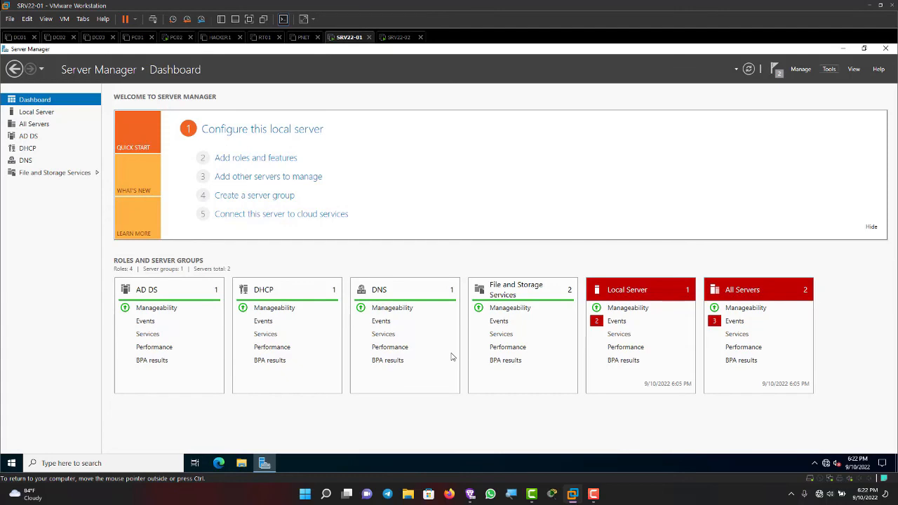
Step: Find PC02 under Computers in Active Directory Users and Computers, then bring up PC02's sign-in screen
left_click(828, 69)
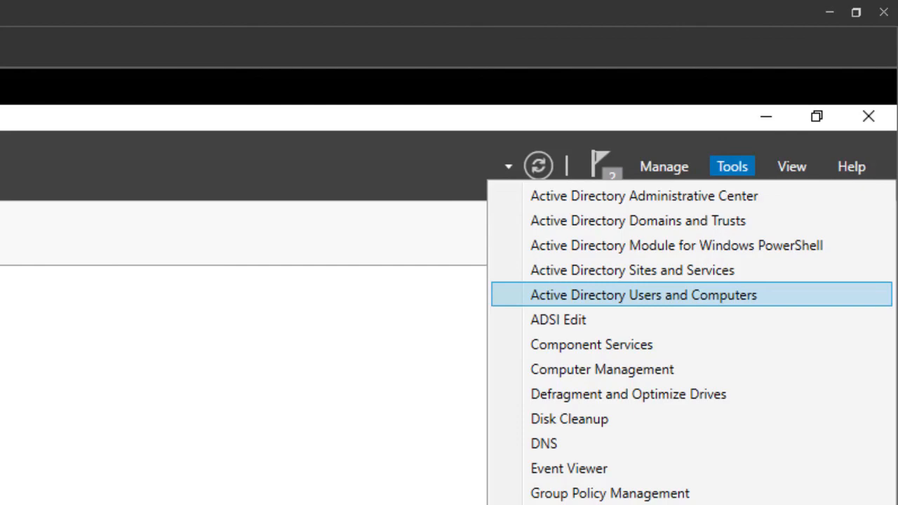
left_click(643, 295)
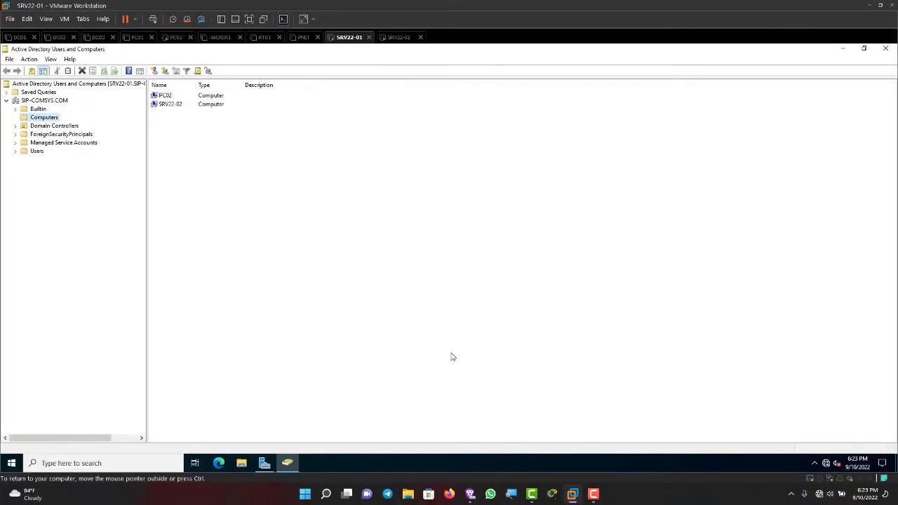
key("Tab")
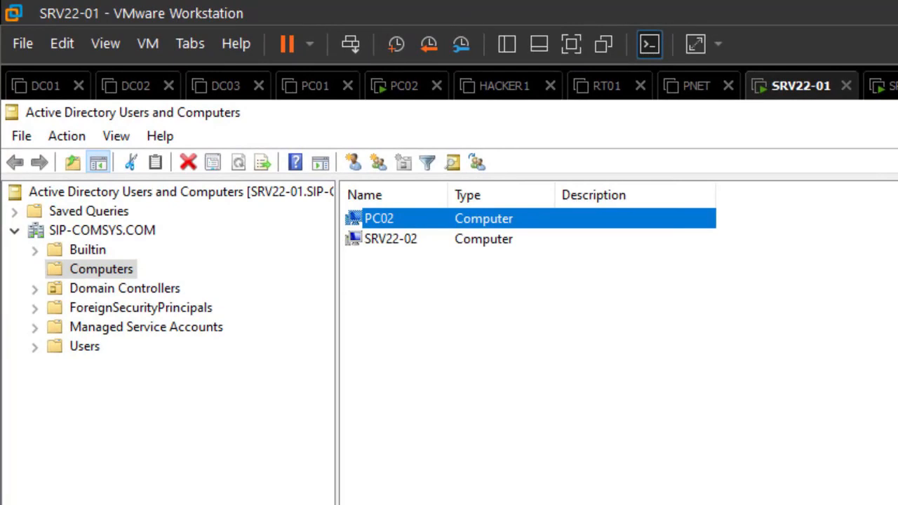
left_click(391, 240)
left_click(379, 219)
left_click(404, 85)
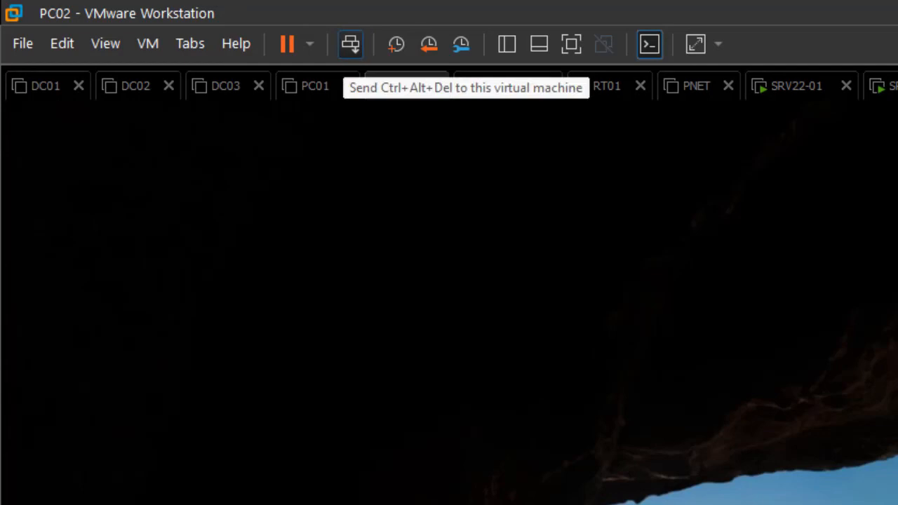
left_click(350, 43)
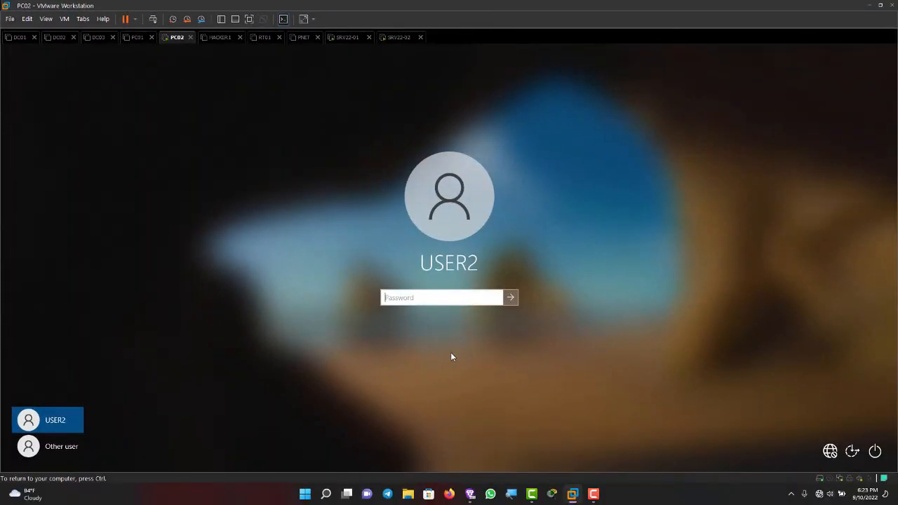